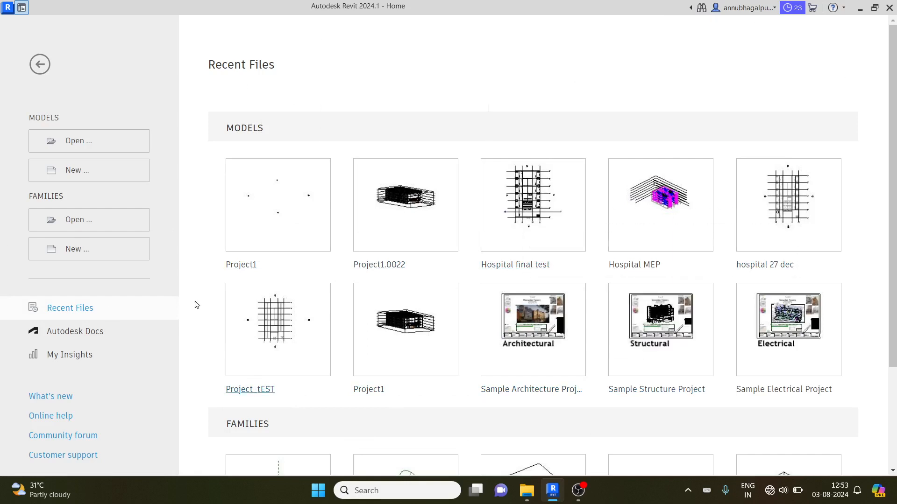
# Create a new family from the Generic Model.rft template in the English-Imperial folder
pyautogui.click(78, 248)
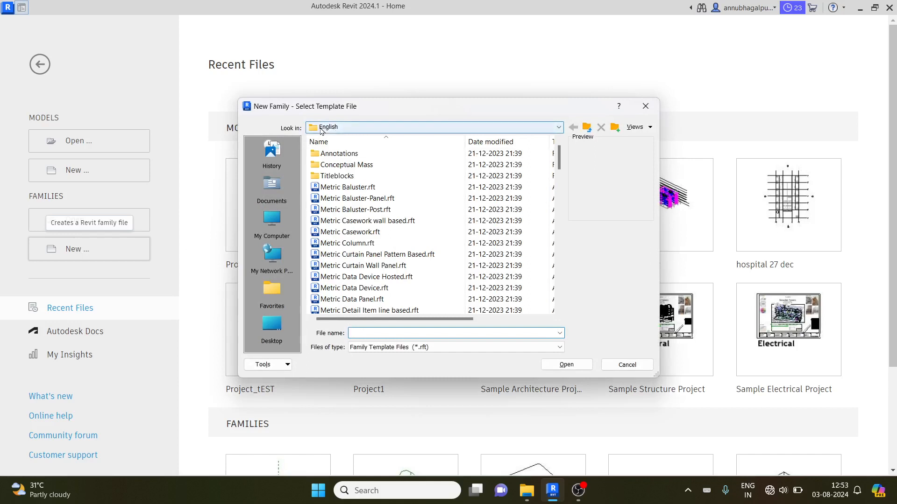
pyautogui.click(586, 129)
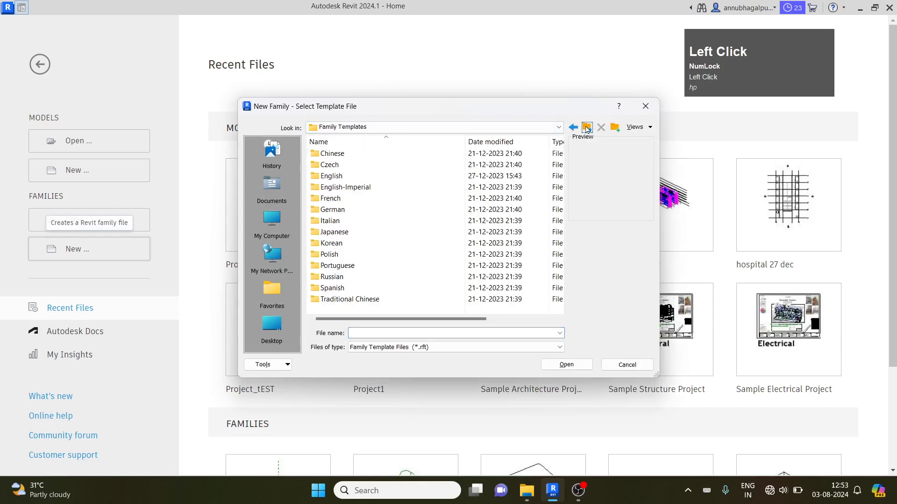
pyautogui.doubleClick(356, 187)
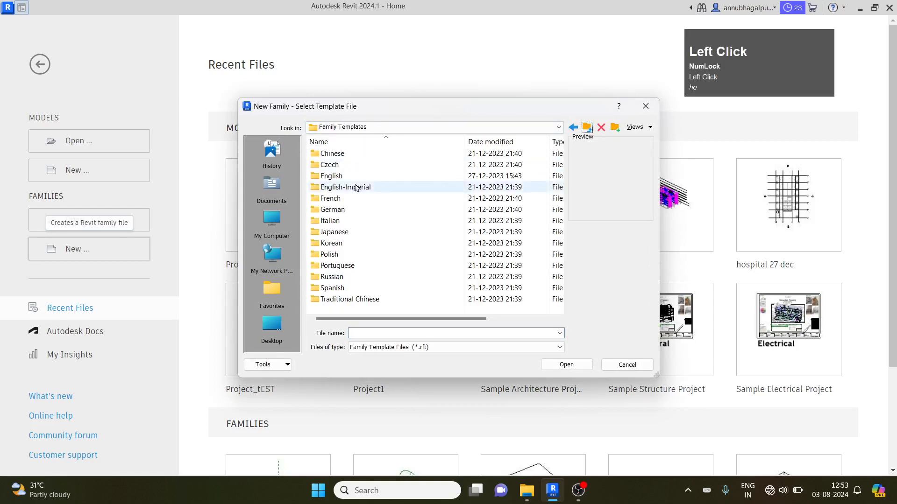
pyautogui.scroll(-7, 371, 241)
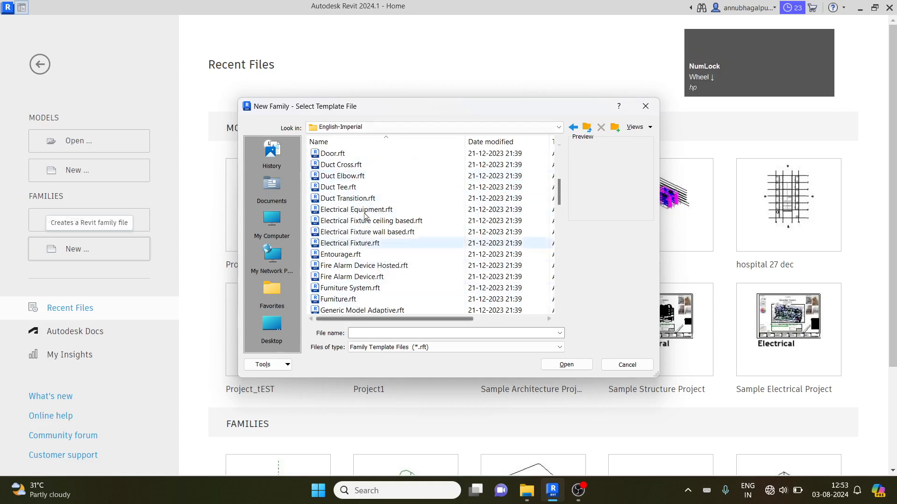
pyautogui.scroll(-3, 361, 272)
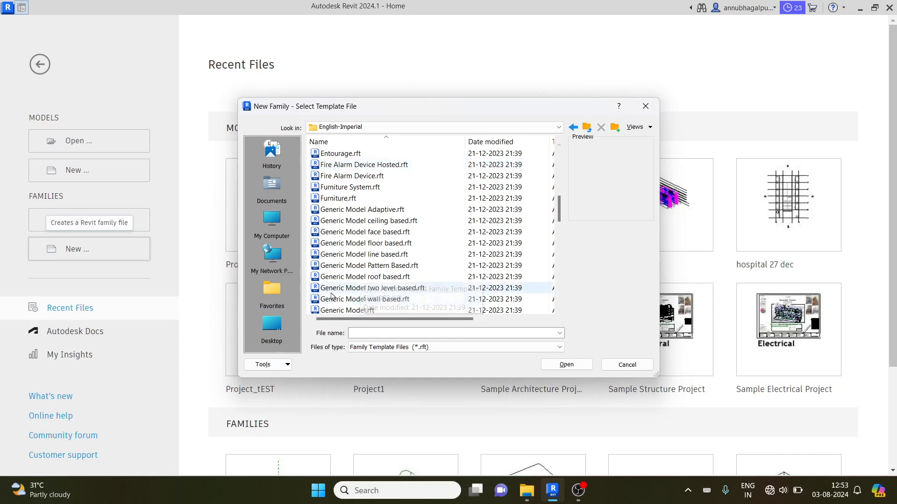
pyautogui.click(373, 311)
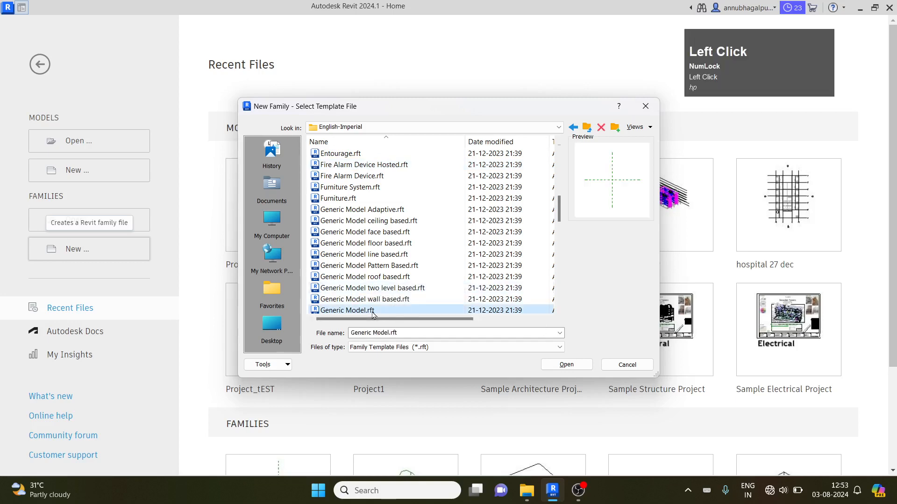
pyautogui.click(557, 369)
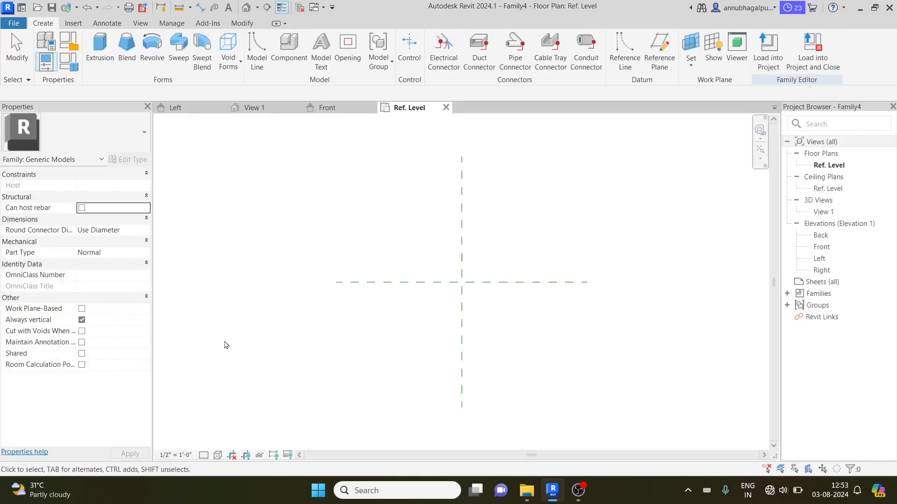
pyautogui.scroll(3, 456, 295)
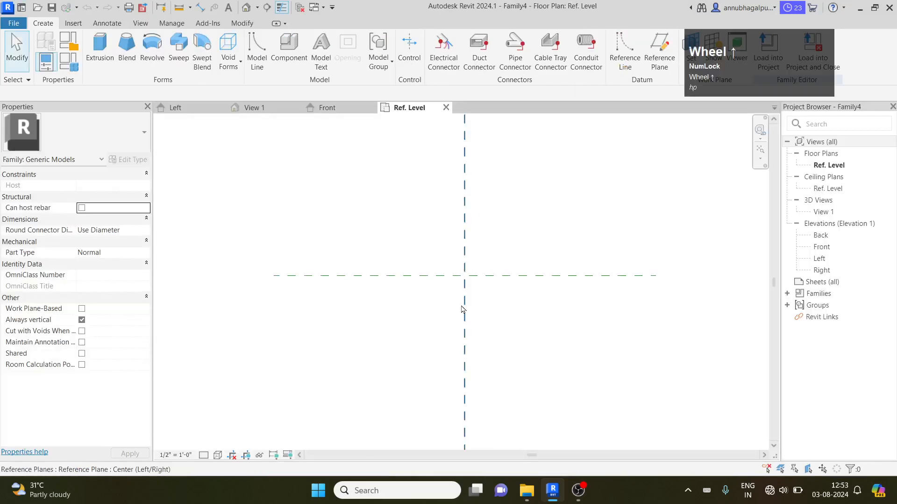
pyautogui.moveTo(463, 307); pyautogui.dragTo(374, 282, button='middle')
pyautogui.scroll(-2, 371, 275)
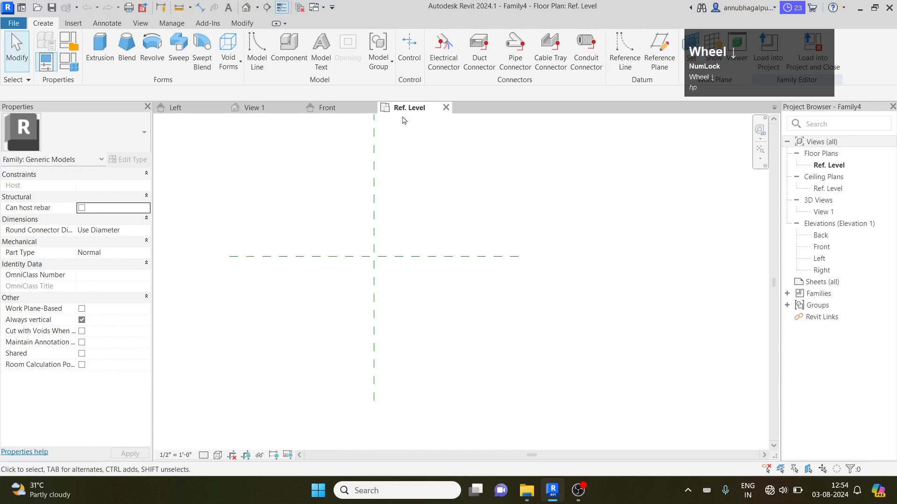
pyautogui.click(327, 108)
pyautogui.click(255, 108)
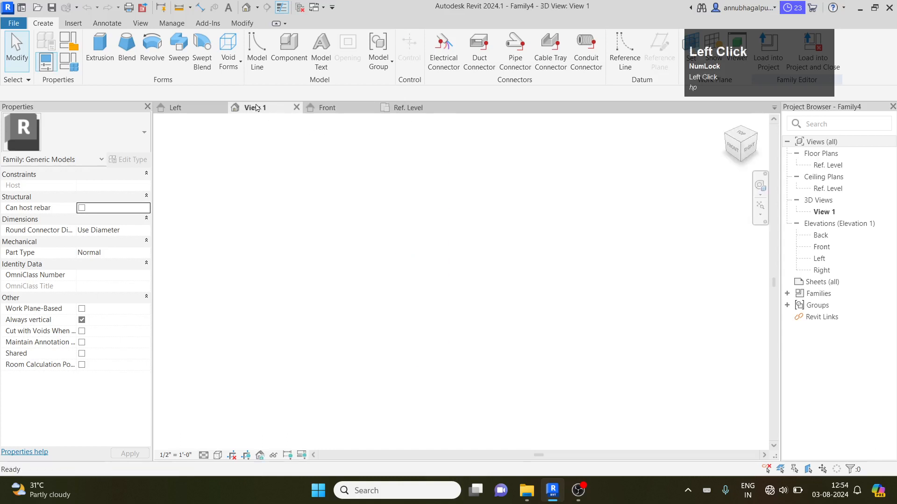
pyautogui.click(415, 108)
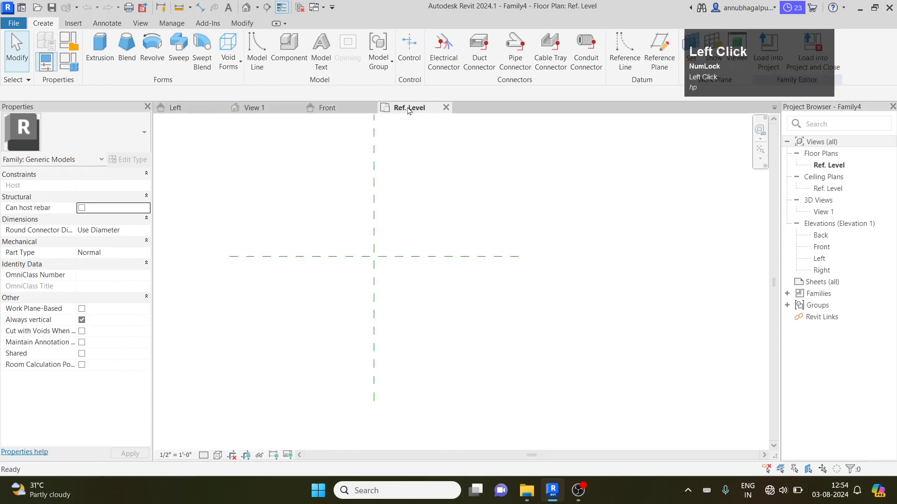
# Extrude a rectangle about 7' 4" by 4' 11" around the reference plane intersection on Ref. Level, with a 1' depth
pyautogui.click(103, 45)
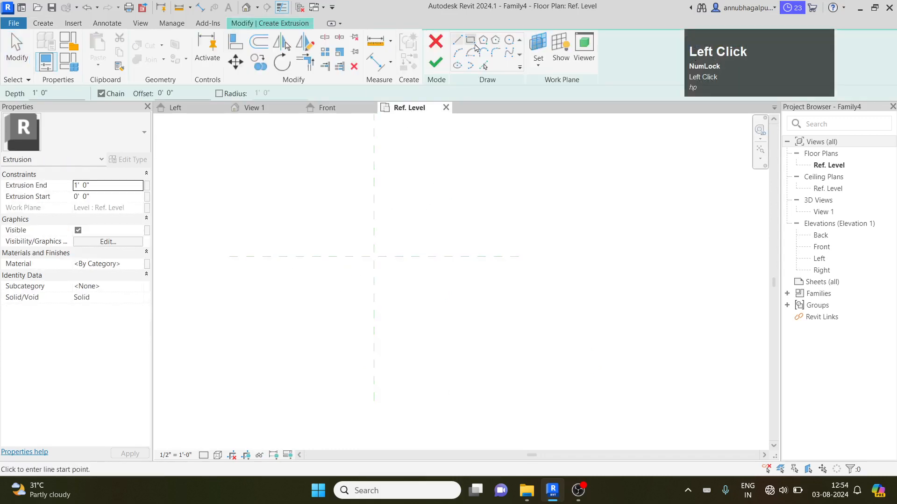
pyautogui.click(472, 41)
pyautogui.click(281, 191)
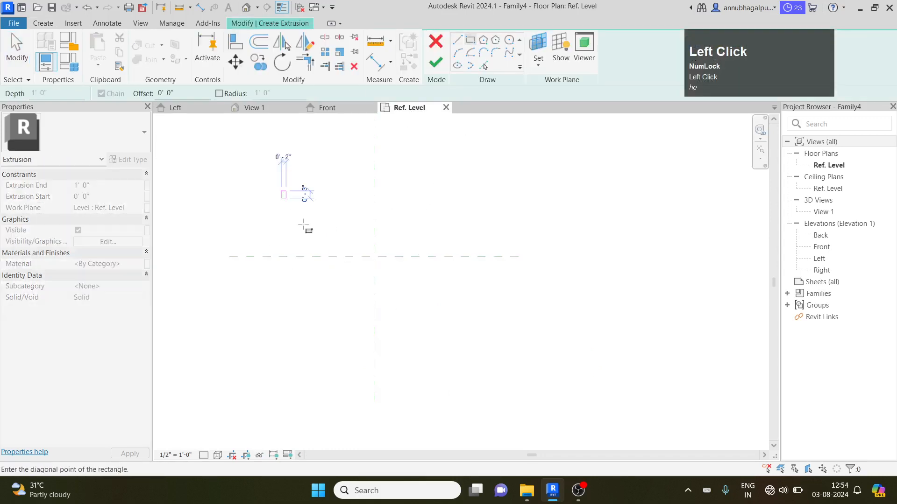
pyautogui.click(494, 333)
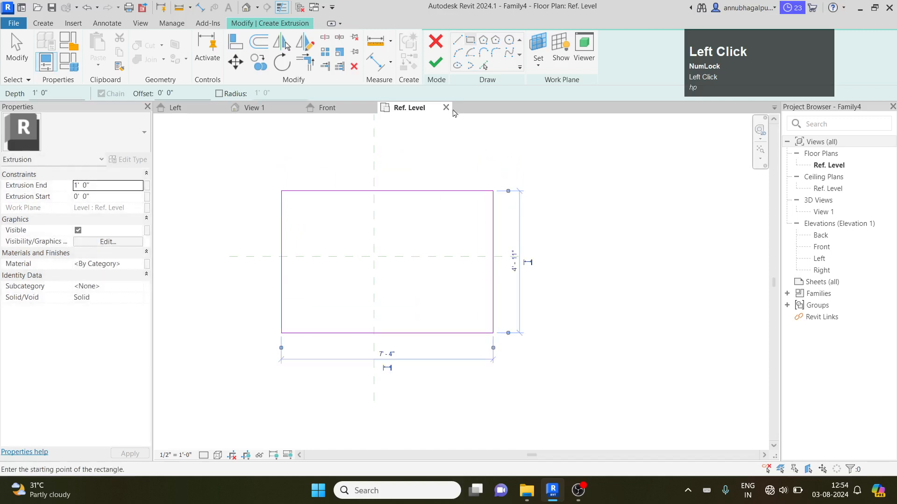
pyautogui.click(441, 70)
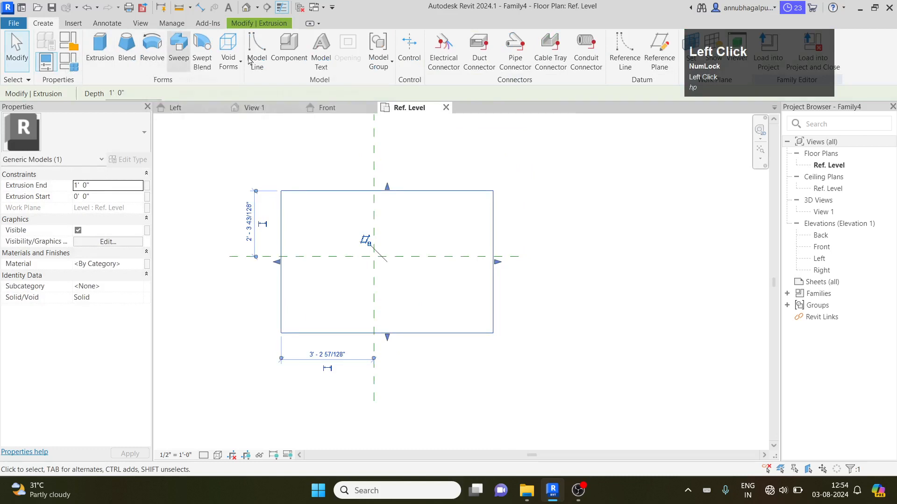
# Extrude a circle of about 9" radius inside the rectangle's upper-left area, with a 1' depth
pyautogui.click(100, 55)
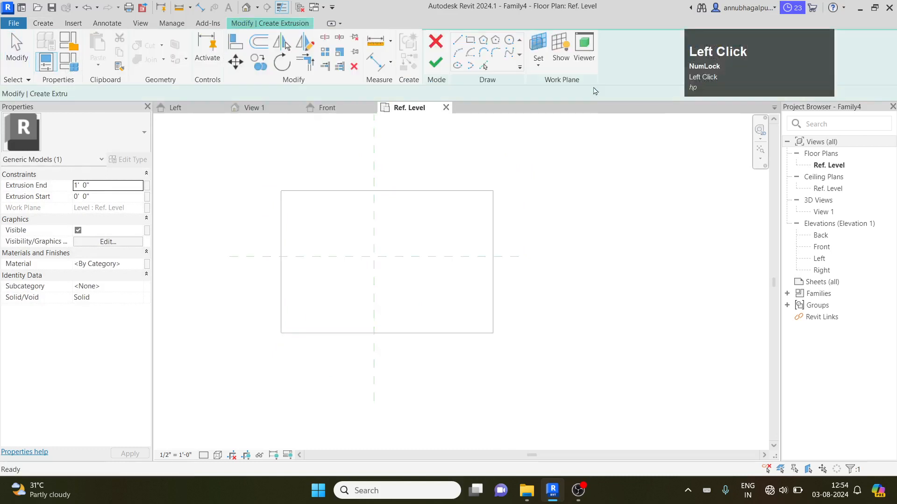
pyautogui.click(509, 40)
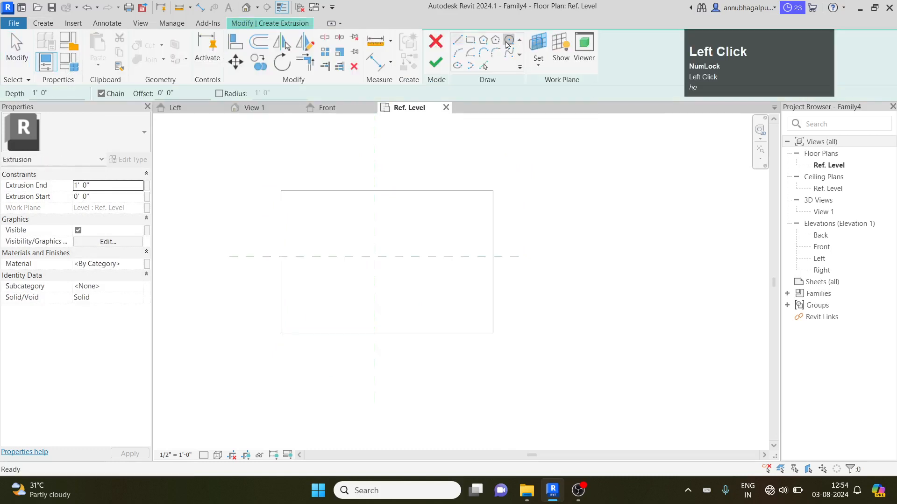
pyautogui.click(320, 232)
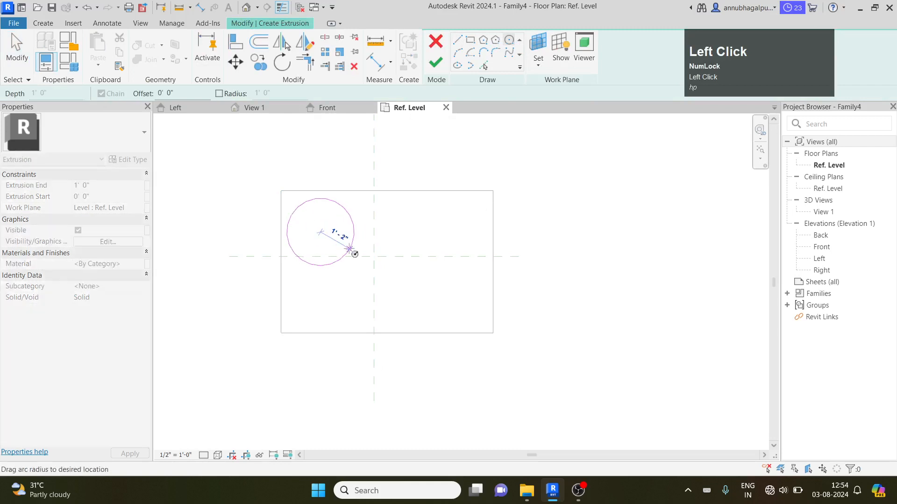
pyautogui.click(341, 242)
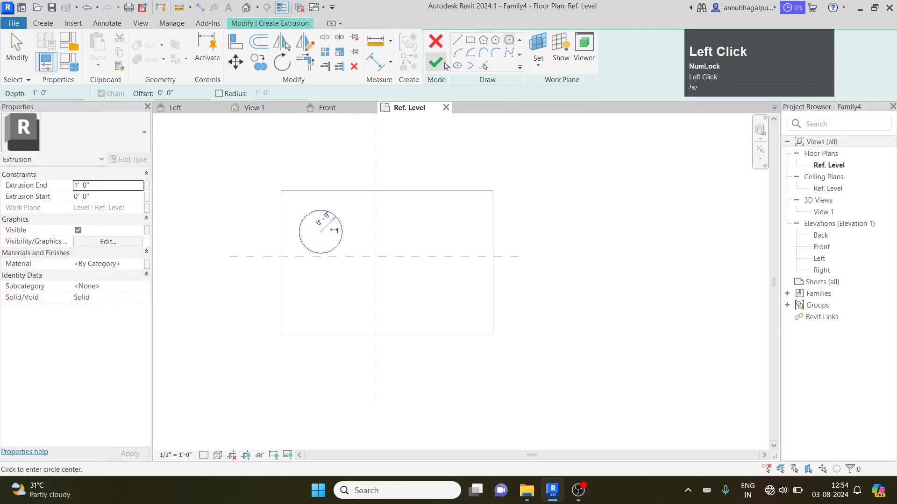
pyautogui.click(435, 62)
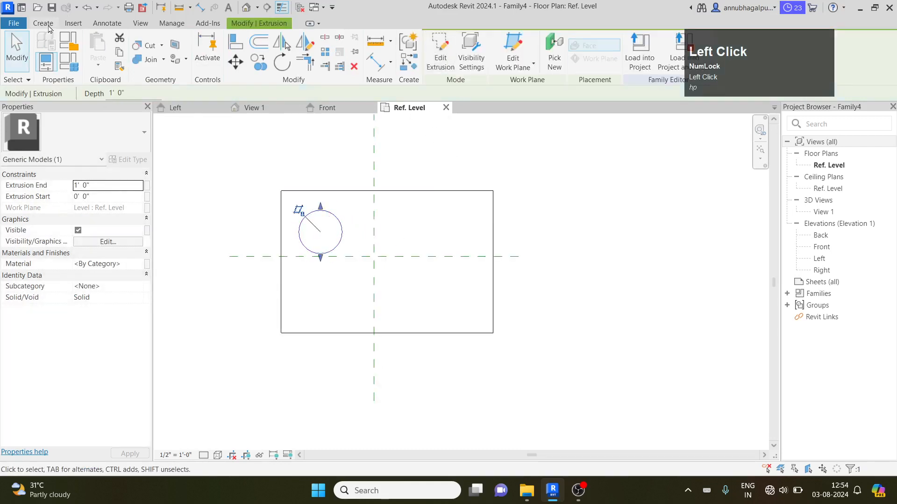
pyautogui.click(183, 184)
# Extrude a six-sided circumscribed polygon inside the rectangle's right half, with a 1' depth
pyautogui.click(36, 23)
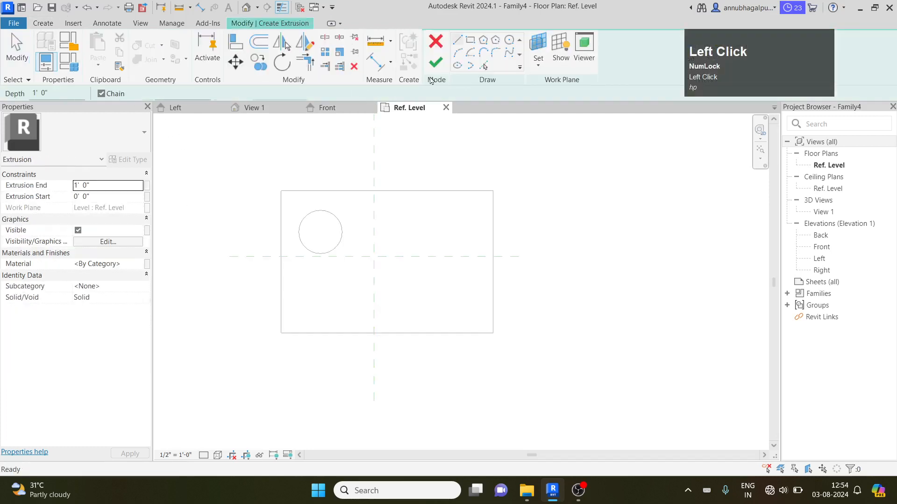
pyautogui.click(496, 40)
pyautogui.click(439, 277)
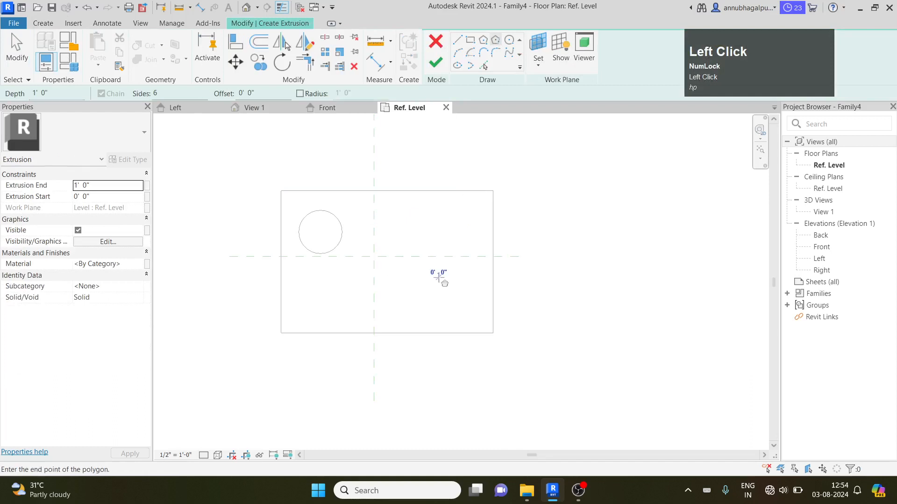
pyautogui.click(459, 296)
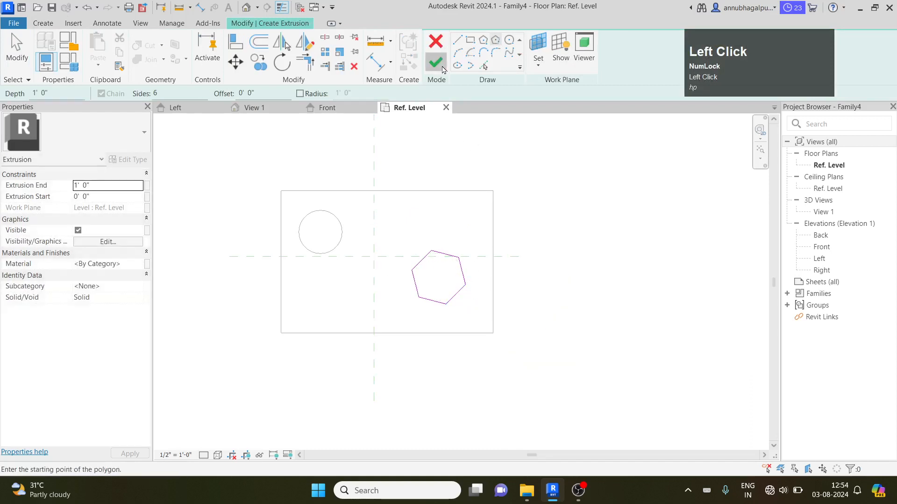
pyautogui.click(435, 62)
pyautogui.click(459, 150)
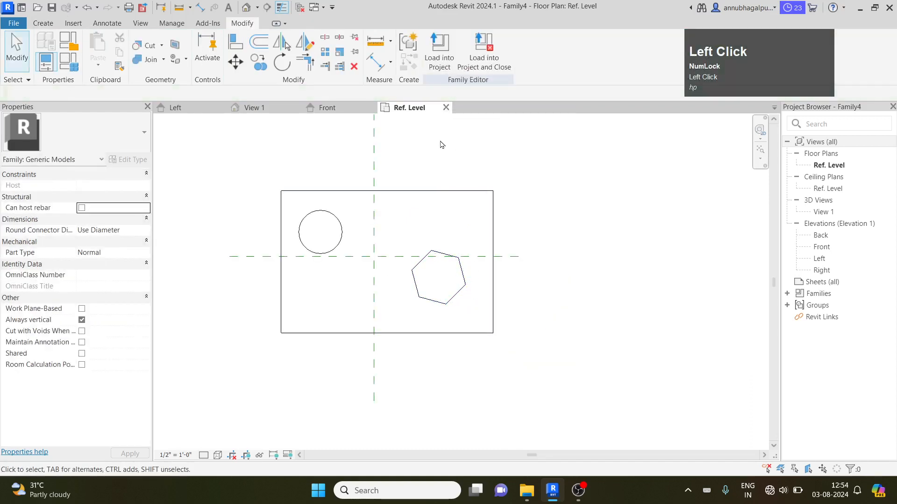
# In the 3D view, stretch the top of the circular extrusion upward to a depth of about 2' 3 1/2"
pyautogui.click(238, 108)
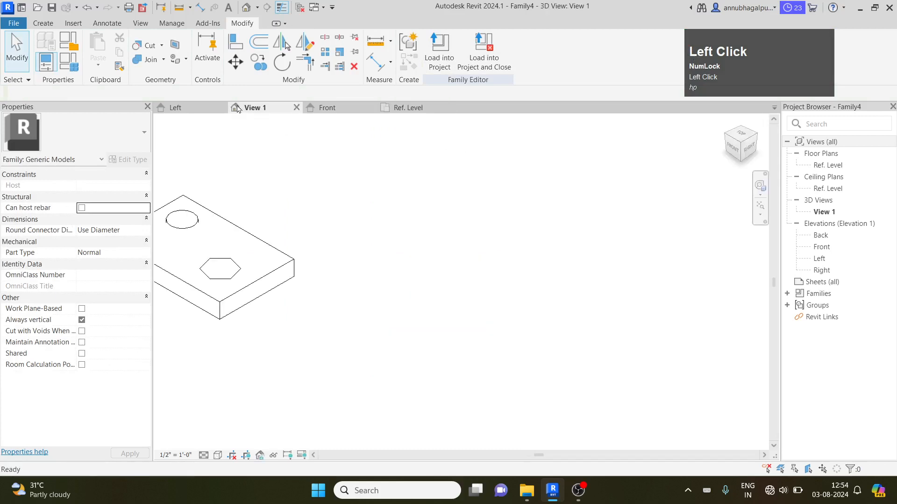
pyautogui.middleClick(287, 342)
pyautogui.moveTo(287, 342); pyautogui.dragTo(360, 348, button='middle')
pyautogui.scroll(2, 360, 281)
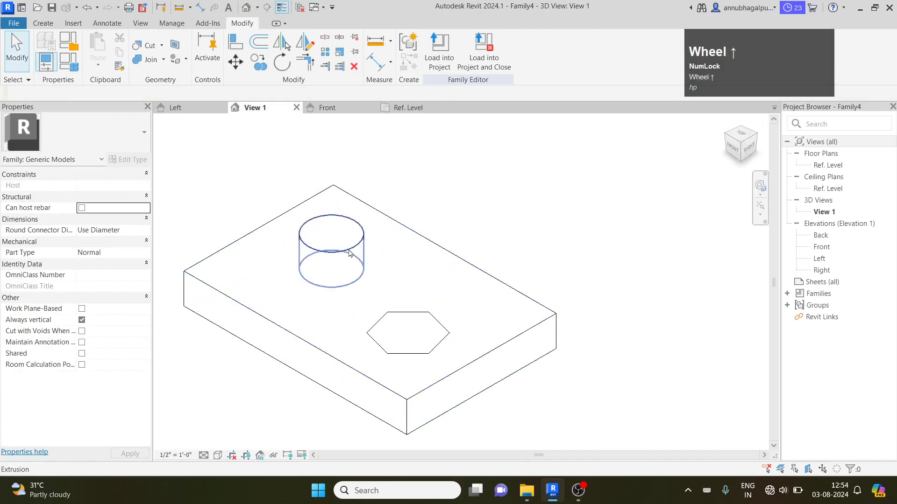
pyautogui.click(349, 253)
pyautogui.moveTo(331, 230); pyautogui.dragTo(334, 186)
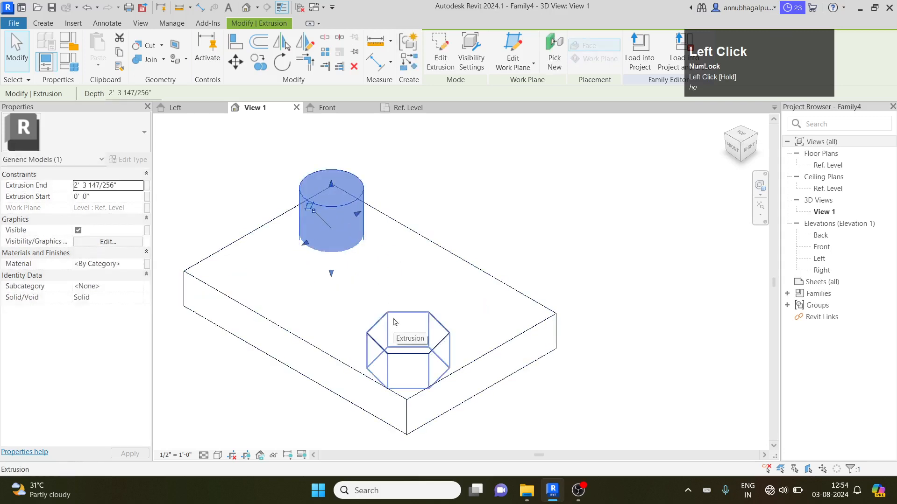
# Stretch the top of the hexagonal extrusion upward until it is taller than the cylinder
pyautogui.click(405, 326)
pyautogui.moveTo(405, 327); pyautogui.dragTo(407, 254)
pyautogui.click(540, 223)
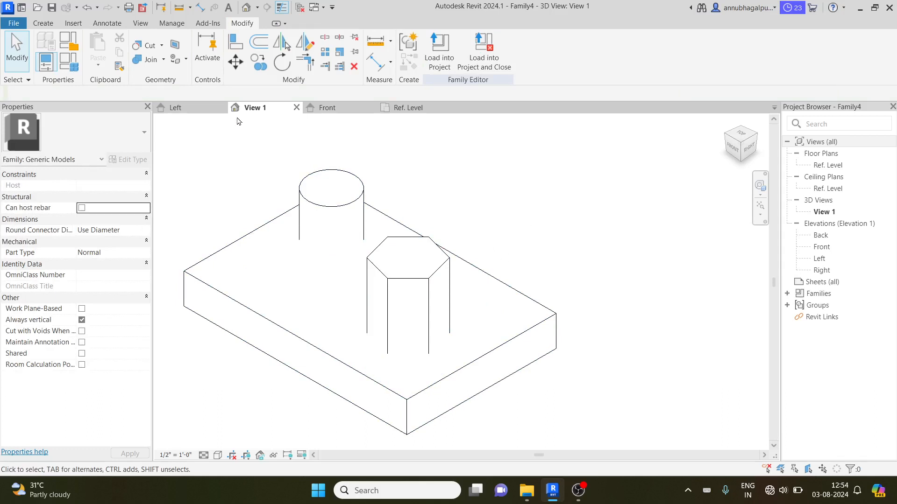
# Tile all open views with the Ref. Level floor plan as the active view, framing the model in it
pyautogui.click(403, 111)
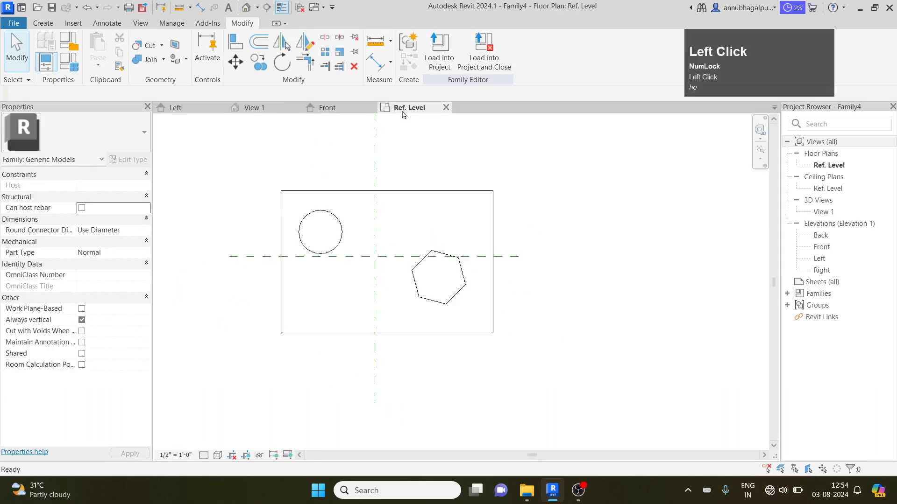
pyautogui.press('w')
pyautogui.press('t')
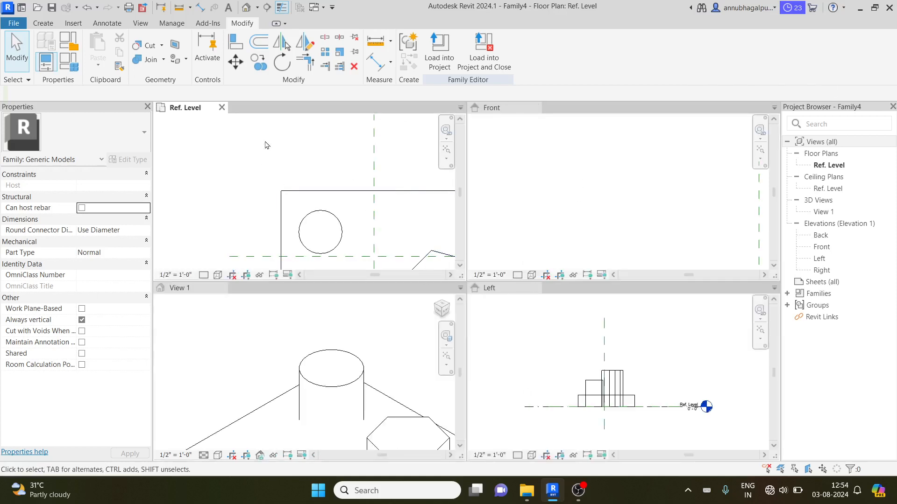
pyautogui.click(280, 144)
pyautogui.middleClick(326, 187)
pyautogui.moveTo(326, 186); pyautogui.dragTo(231, 139, button='middle')
pyautogui.scroll(-1, 322, 205)
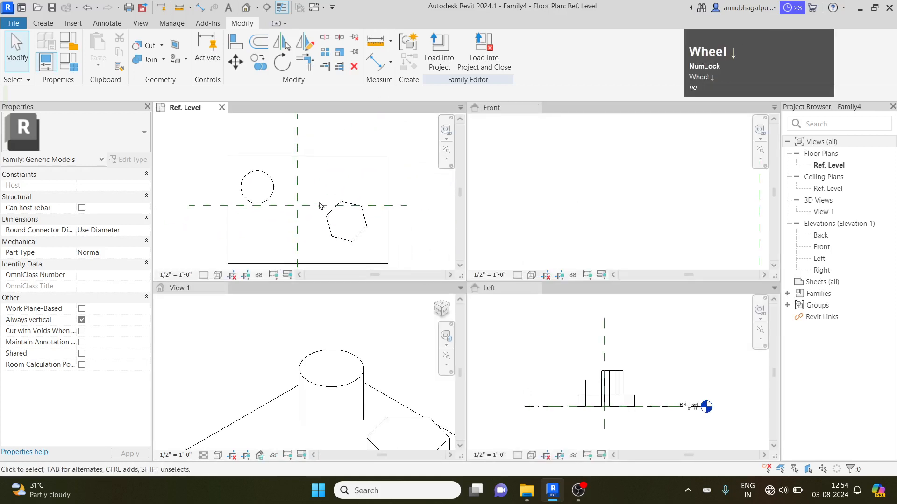
pyautogui.scroll(1, 283, 202)
pyautogui.scroll(2, 287, 202)
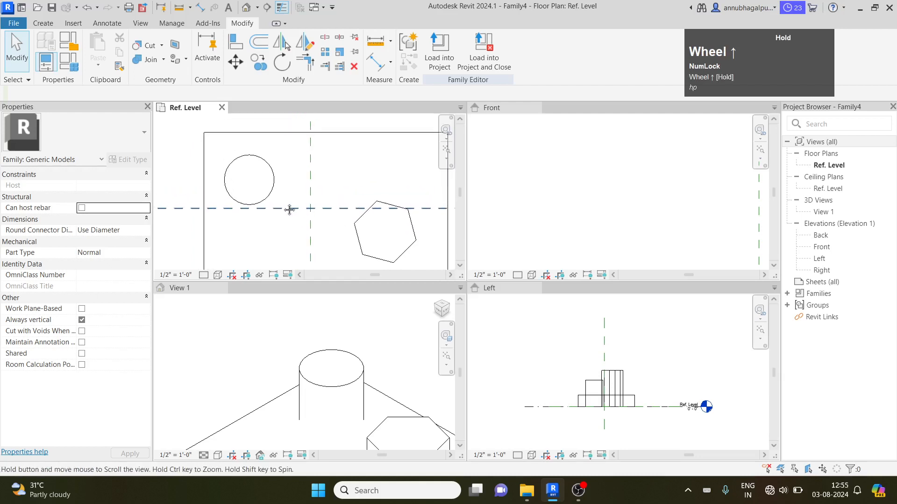
pyautogui.scroll(-2, 283, 196)
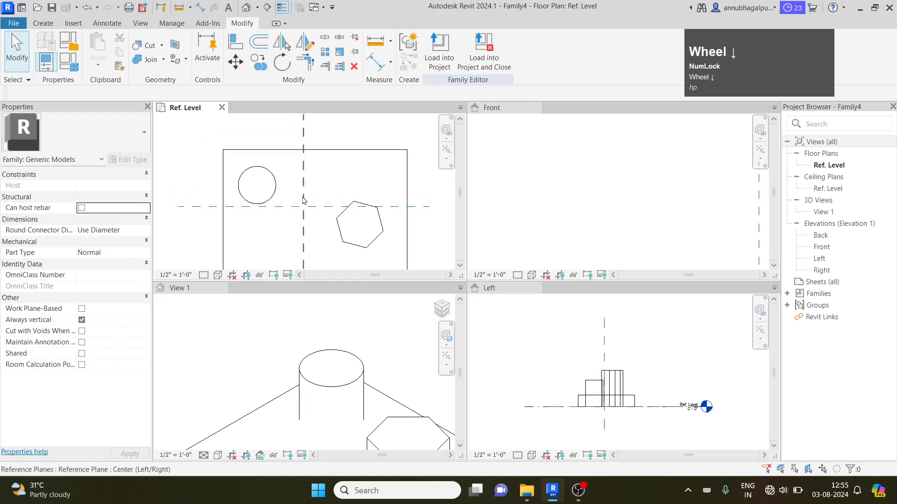
# Return the tiled views to one tabbed window with the Ref. Level plan active
pyautogui.click(141, 23)
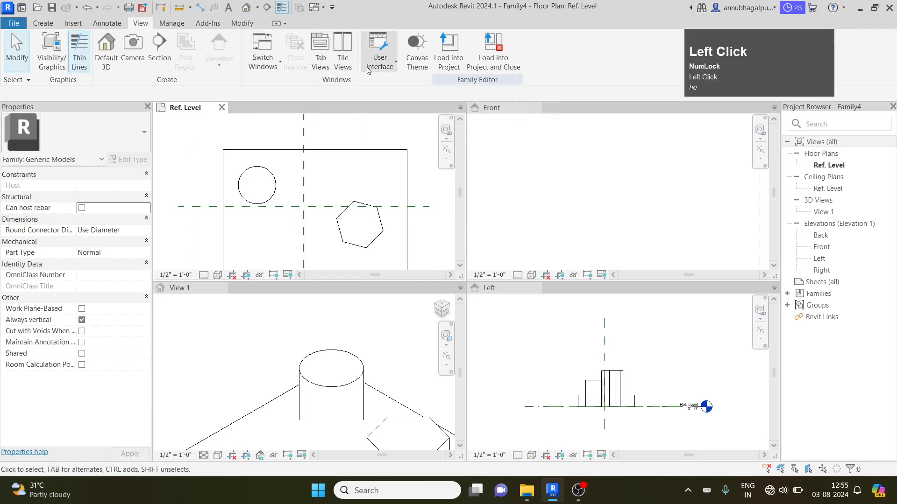
pyautogui.click(327, 62)
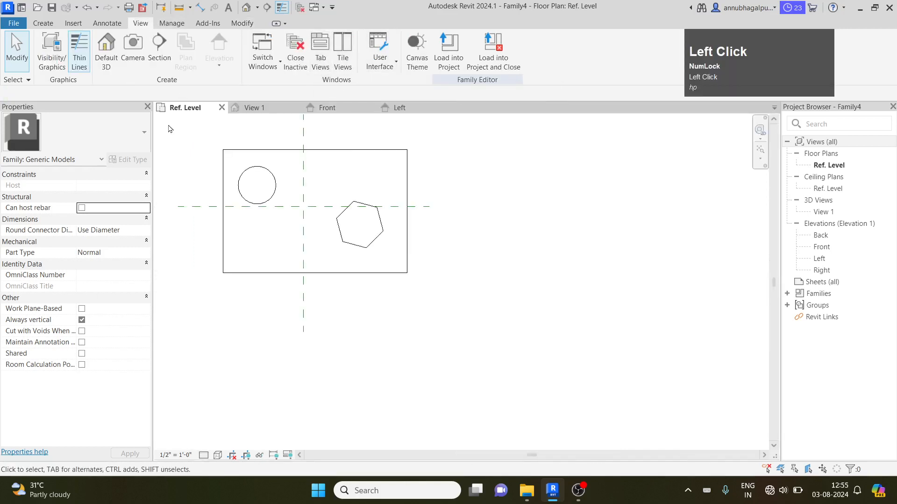
# Switch to the 3D view View 1 and display the model in a shaded visual style
pyautogui.moveTo(212, 291); pyautogui.dragTo(322, 360, button='middle')
pyautogui.scroll(3, 356, 297)
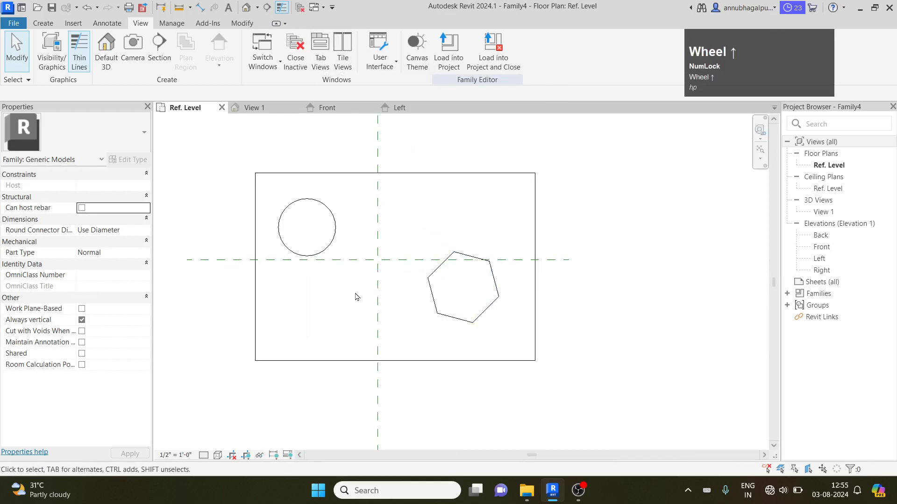
pyautogui.moveTo(350, 316); pyautogui.dragTo(328, 286, button='middle')
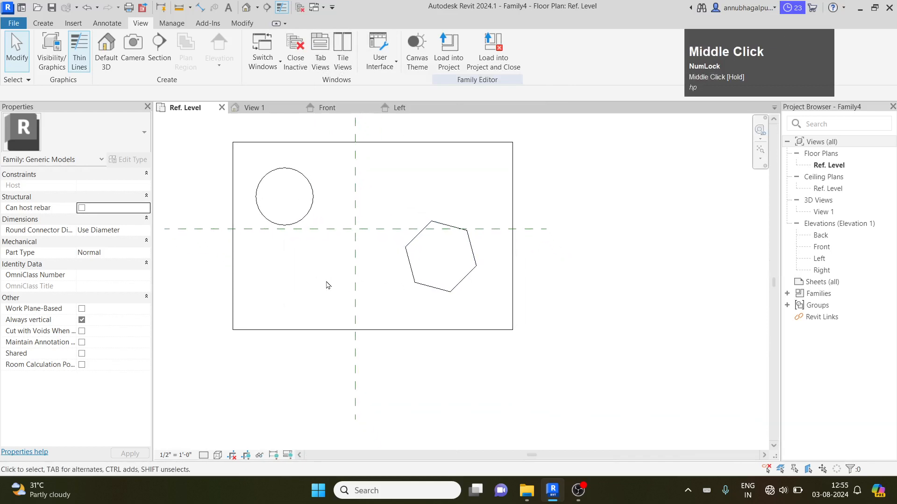
pyautogui.click(254, 108)
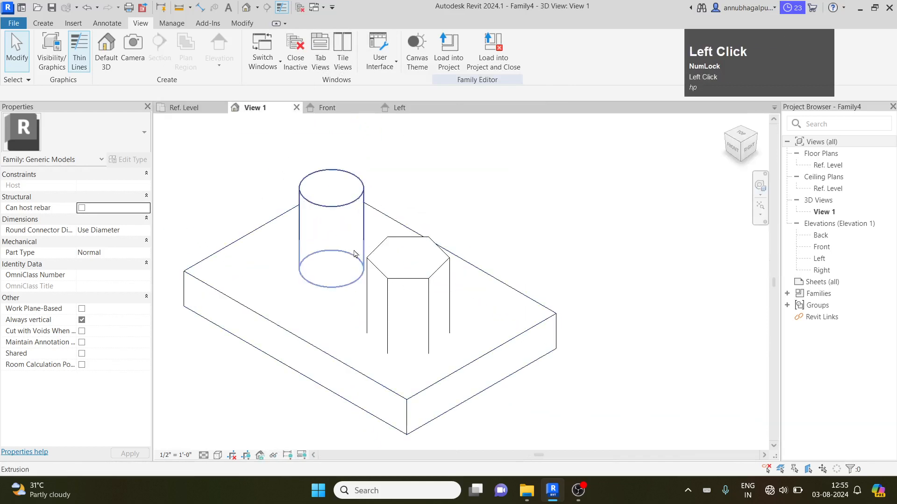
pyautogui.click(218, 455)
pyautogui.click(236, 408)
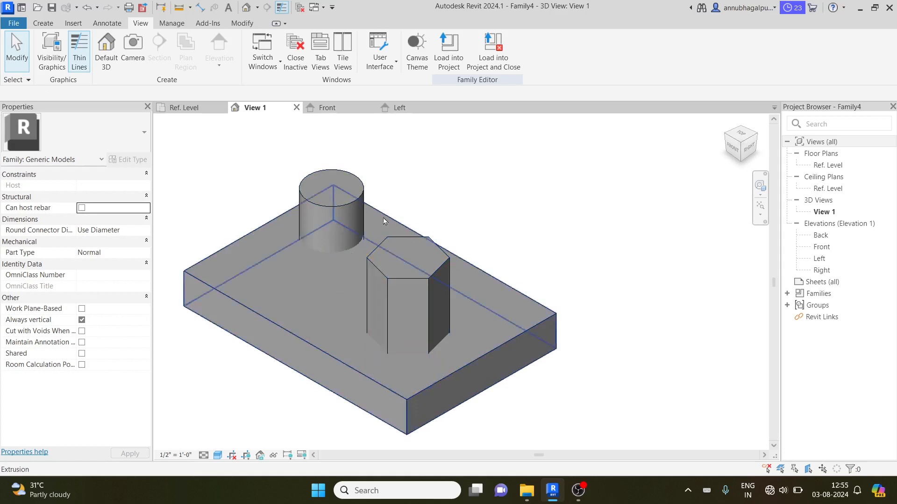
# Return to the Ref. Level floor plan and clear any selection
pyautogui.click(189, 108)
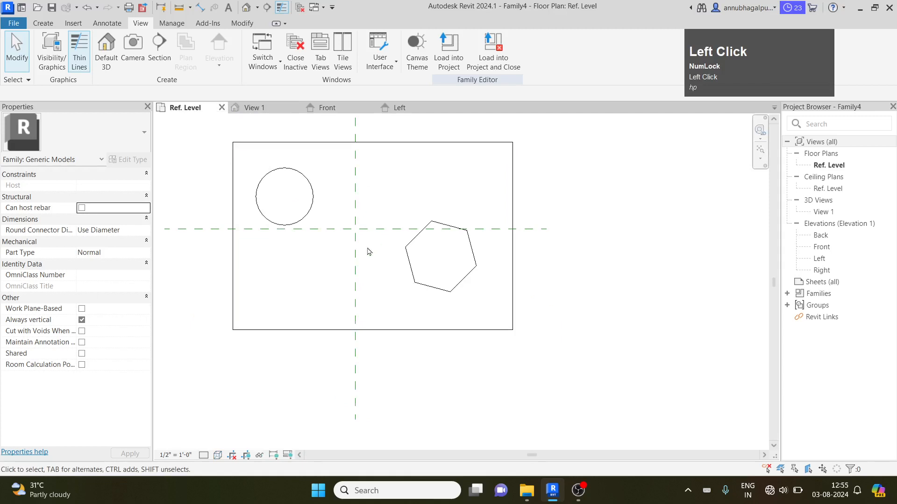
pyautogui.moveTo(369, 252); pyautogui.dragTo(387, 276, button='middle')
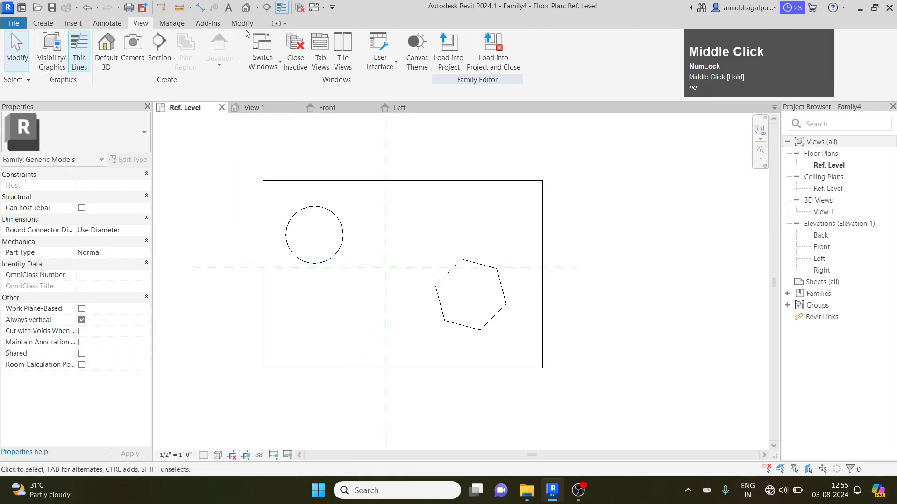
pyautogui.click(330, 164)
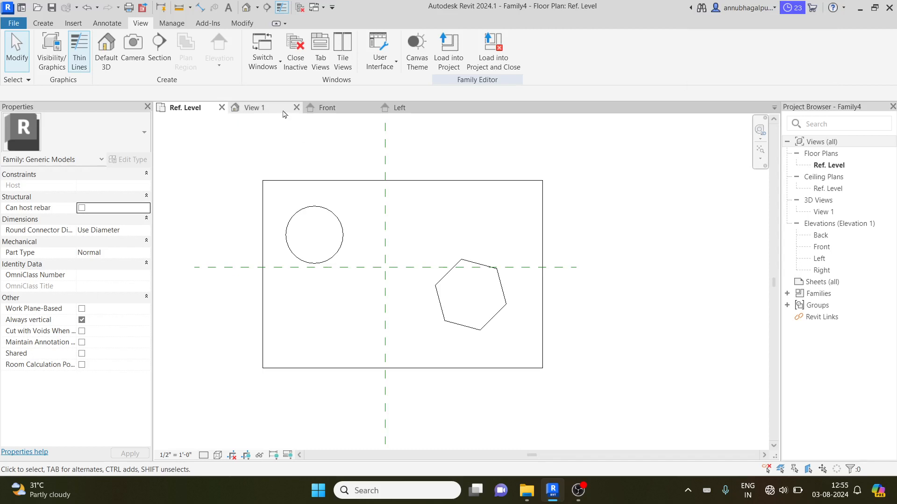
pyautogui.click(321, 161)
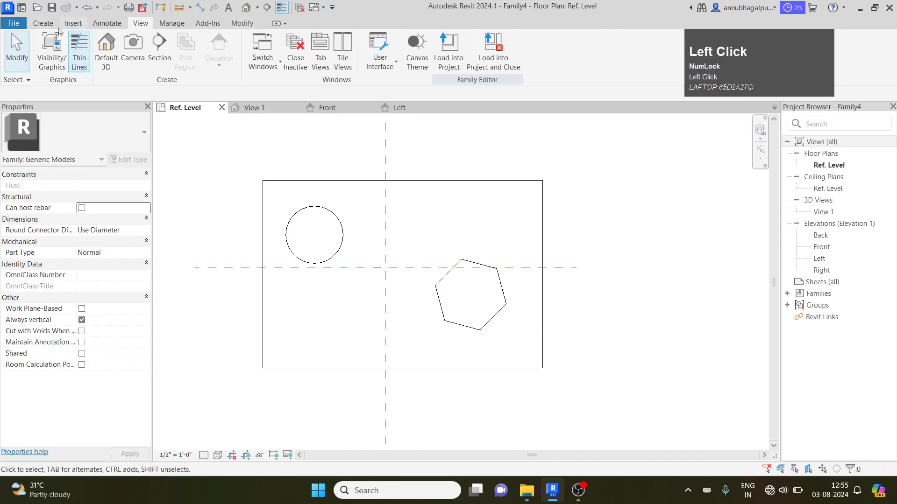
# Set the family category to Generic Models, keeping the category filter on Piping
pyautogui.click(41, 27)
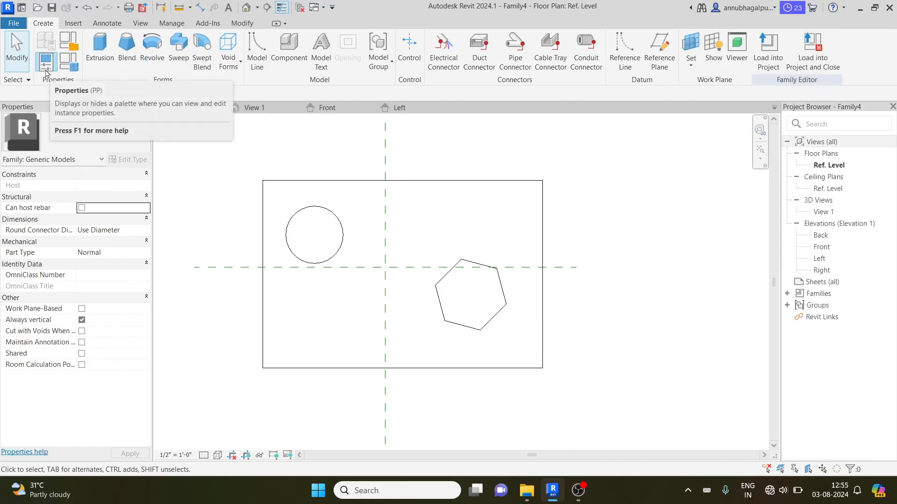
pyautogui.click(74, 46)
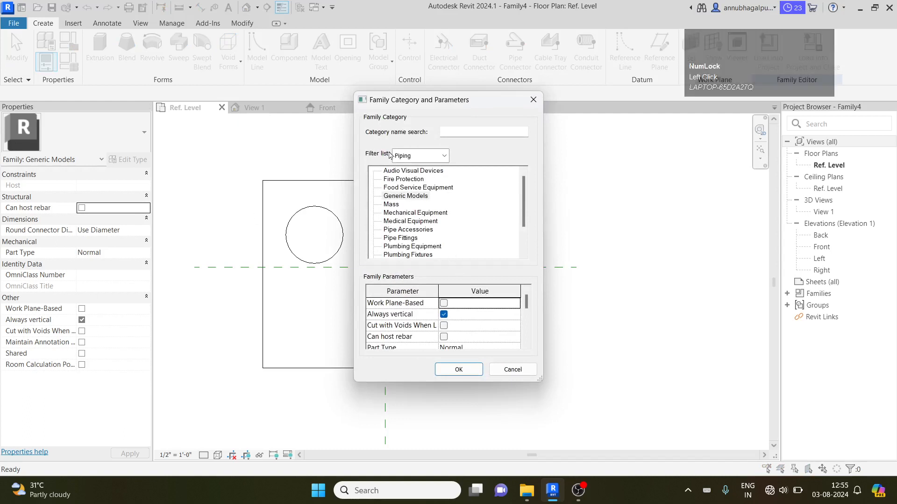
pyautogui.click(445, 156)
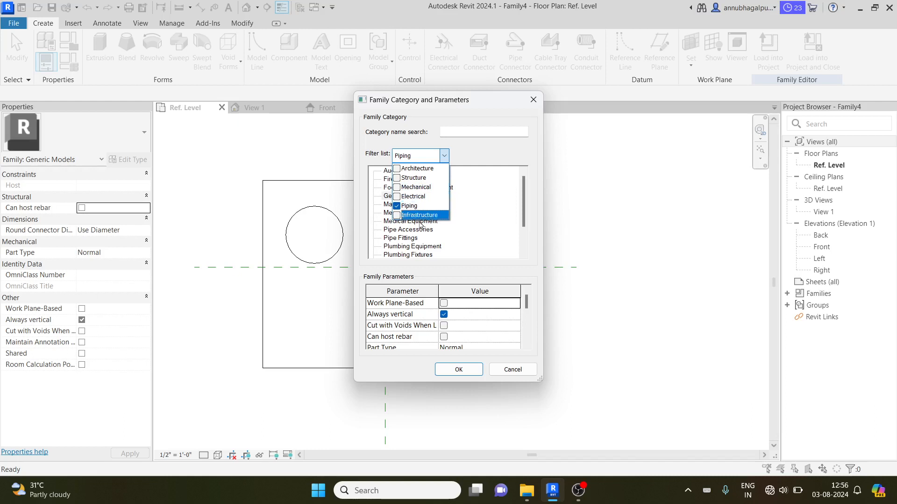
pyautogui.click(444, 162)
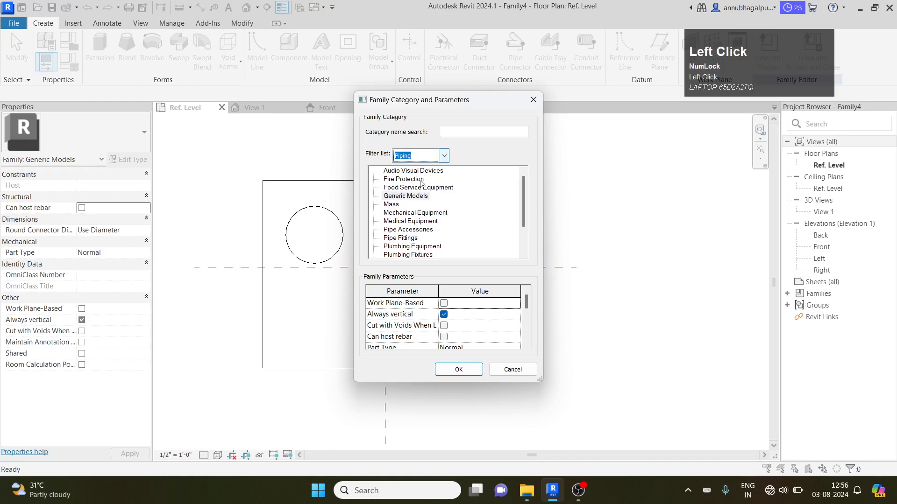
pyautogui.click(404, 197)
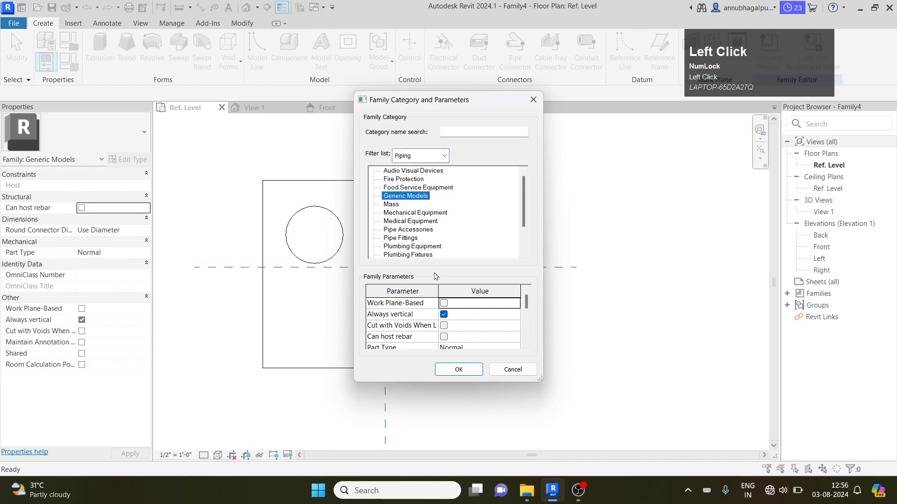
pyautogui.click(459, 370)
pyautogui.moveTo(444, 370); pyautogui.dragTo(444, 323, button='middle')
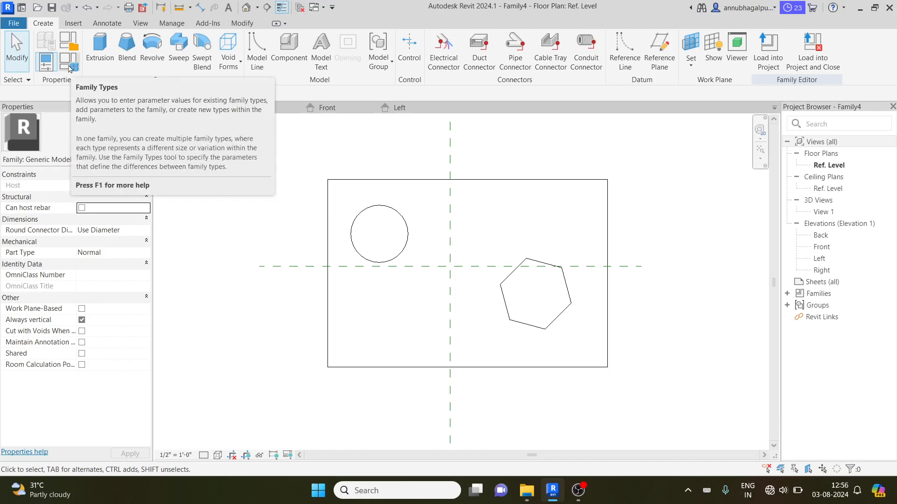
# Create a new family type named circle
pyautogui.click(70, 69)
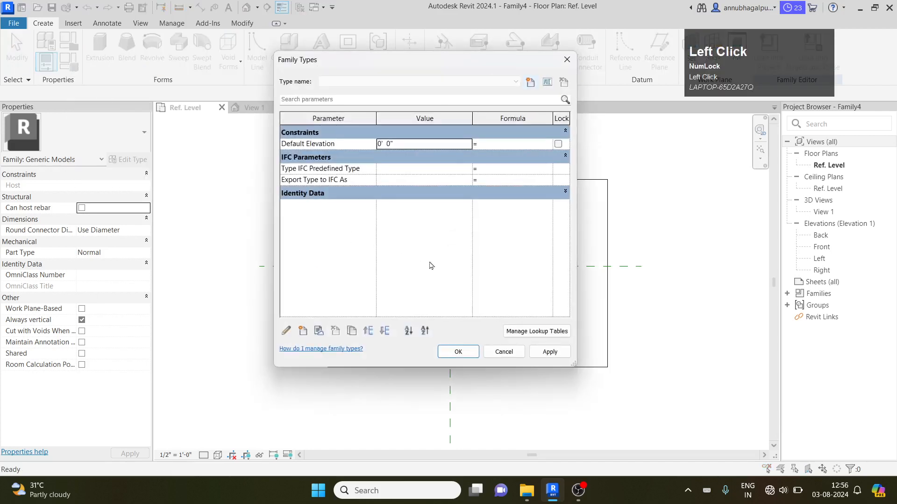
pyautogui.click(531, 83)
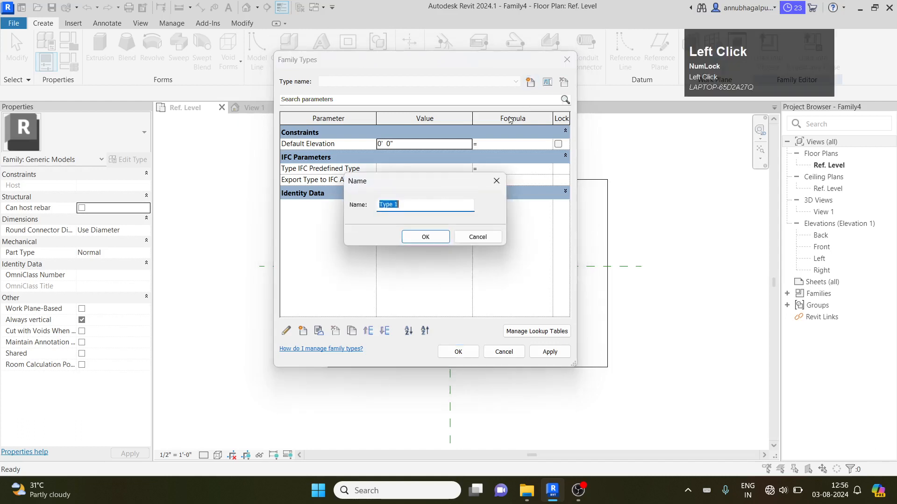
pyautogui.write('circ')
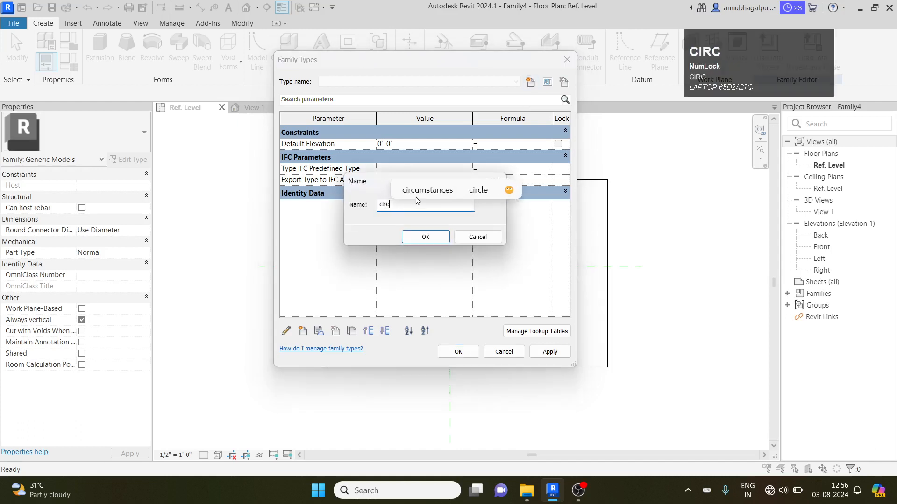
pyautogui.write('le')
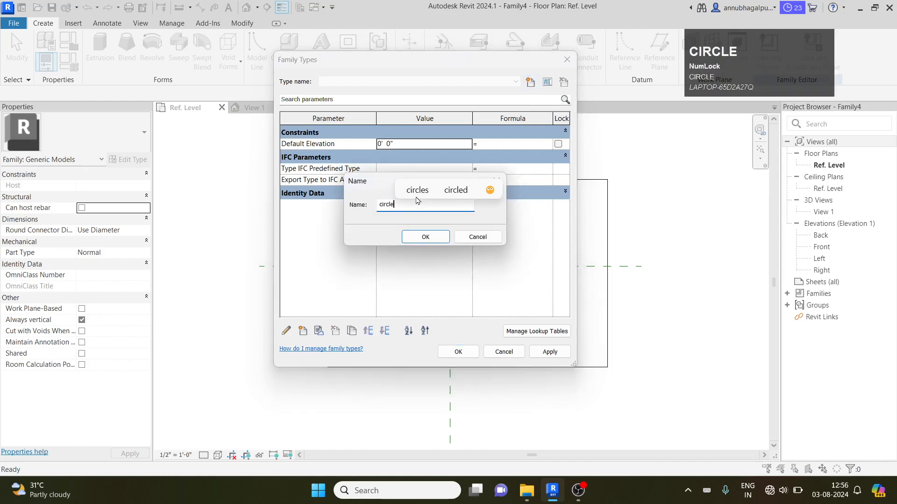
pyautogui.click(423, 237)
# Add a second family type named polygon and keep it as the current type
pyautogui.click(530, 83)
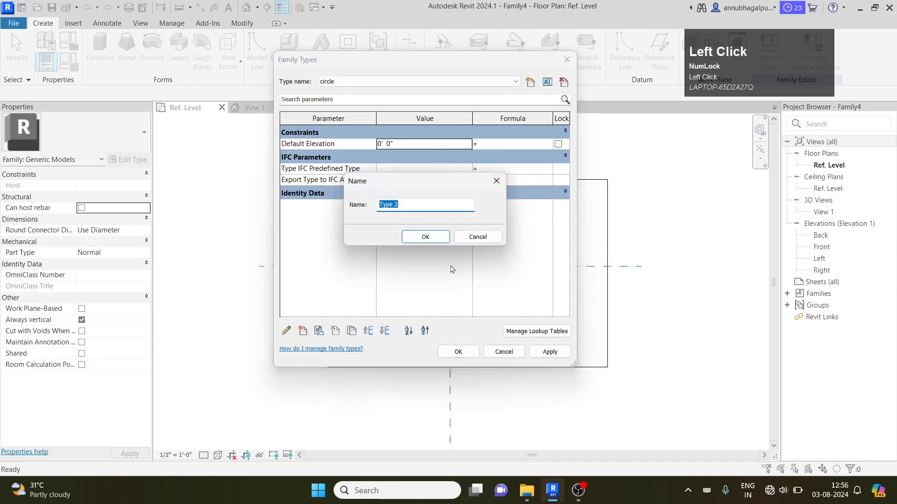
pyautogui.write('polyg')
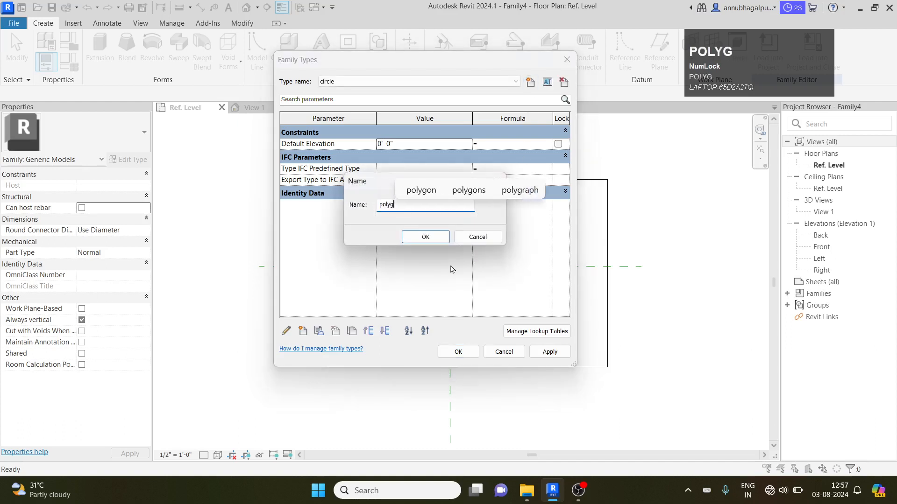
pyautogui.write('on')
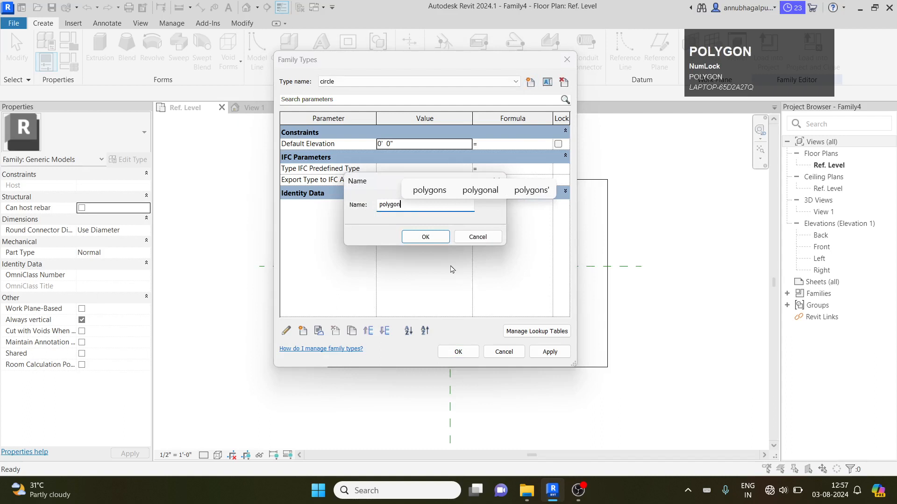
pyautogui.click(441, 243)
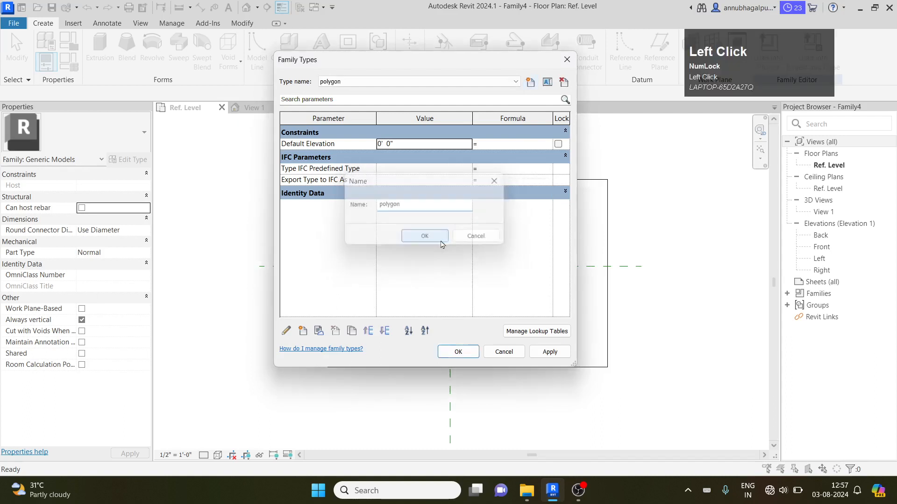
pyautogui.click(358, 81)
pyautogui.click(358, 81)
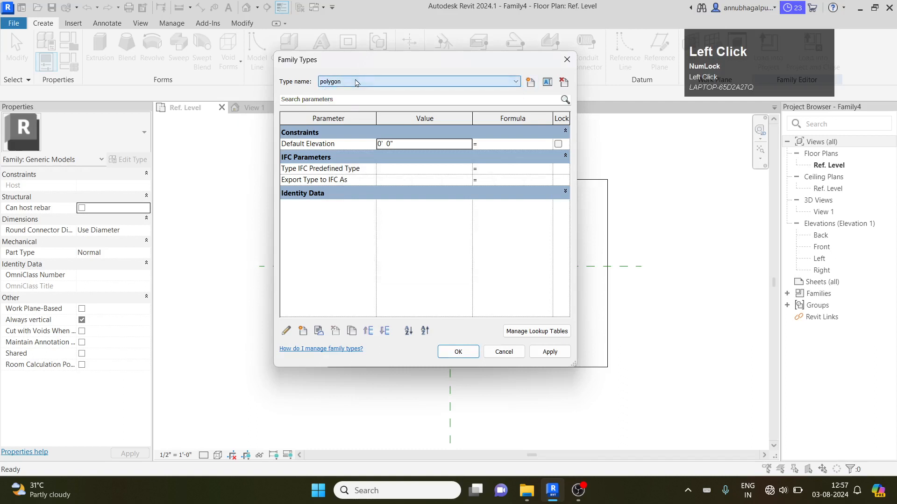
pyautogui.click(355, 82)
pyautogui.click(356, 93)
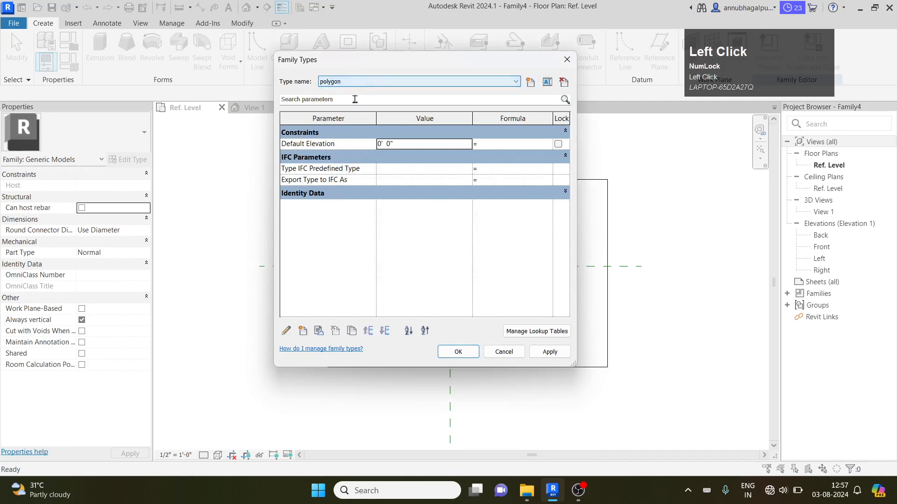
# Start a new family parameter for the polygon type and name it circlevisible
pyautogui.click(303, 331)
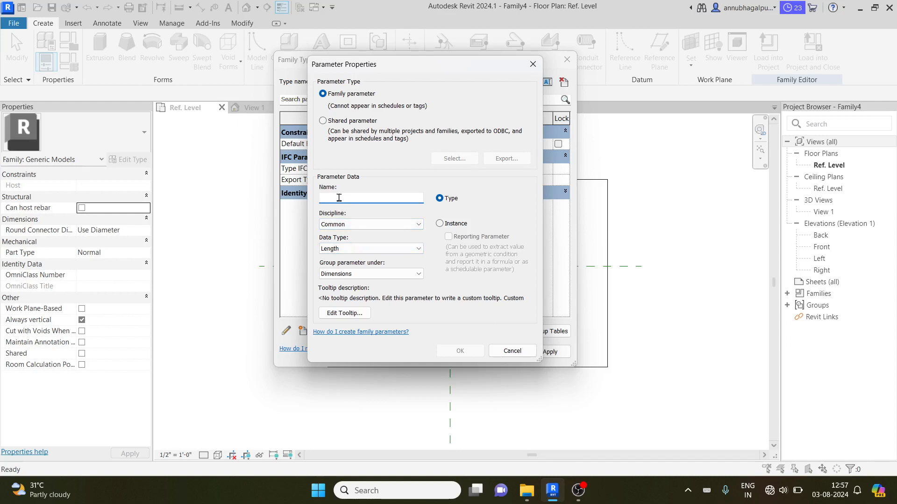
pyautogui.write('circle')
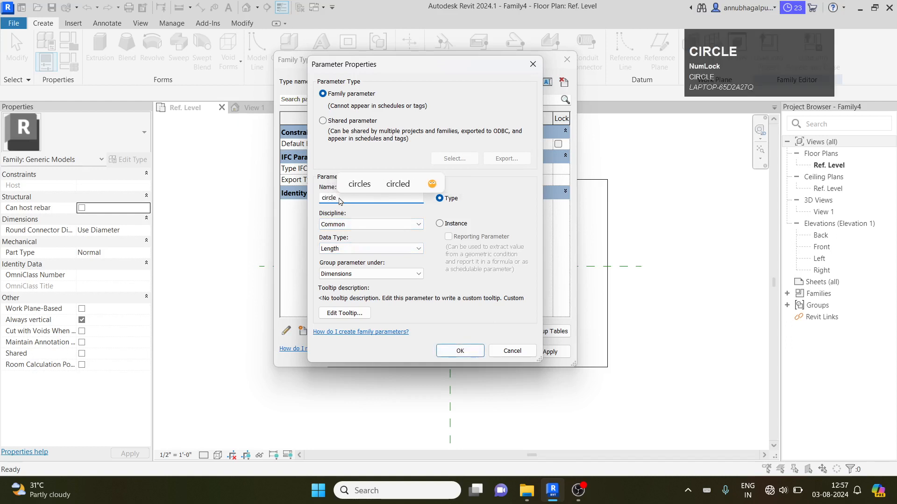
pyautogui.write('vid')
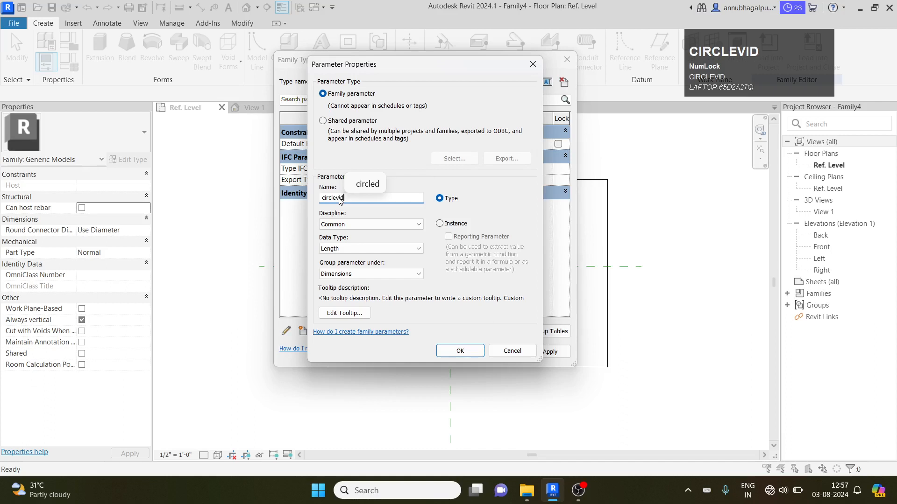
pyautogui.press('BackSpace')
pyautogui.write('sible')
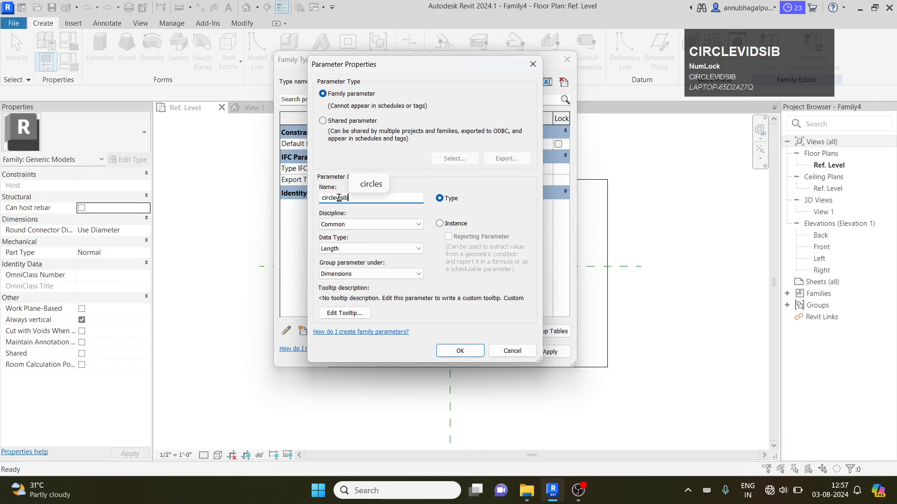
# Create the circlevisible parameter with the Common discipline and Yes/No data type, grouped under Visibility
pyautogui.click(336, 225)
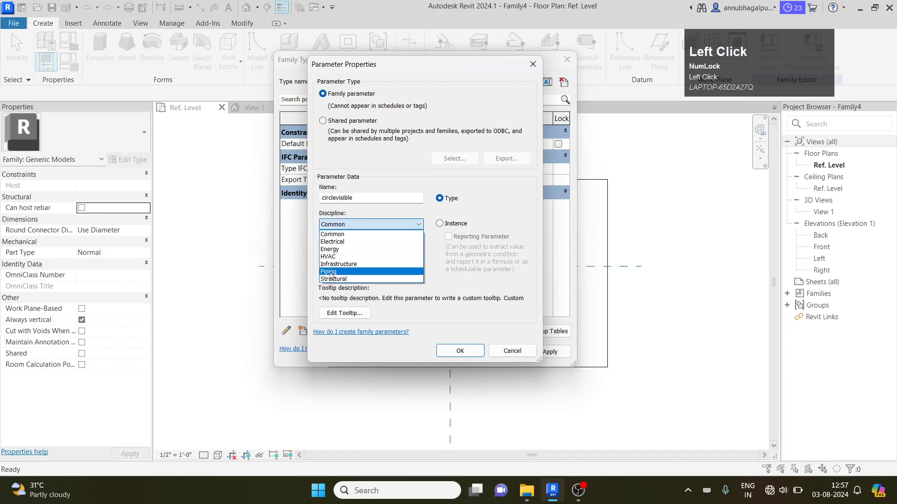
pyautogui.click(346, 227)
pyautogui.click(333, 248)
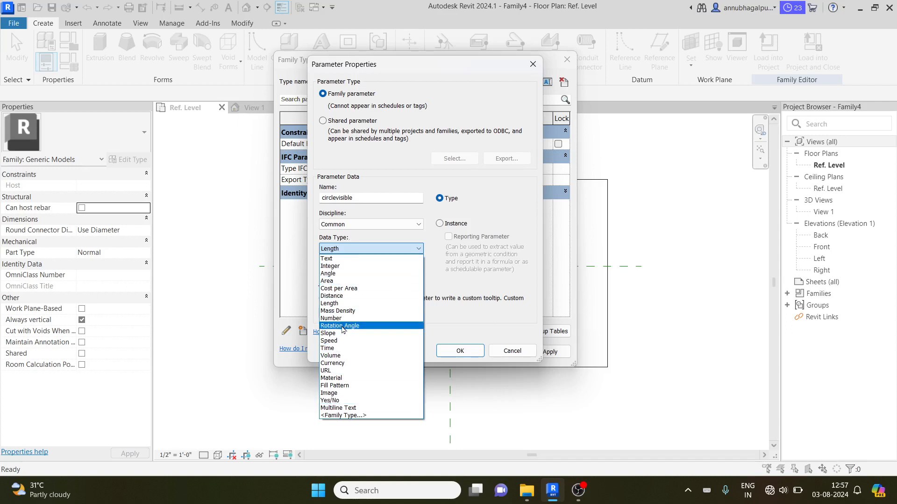
pyautogui.click(341, 403)
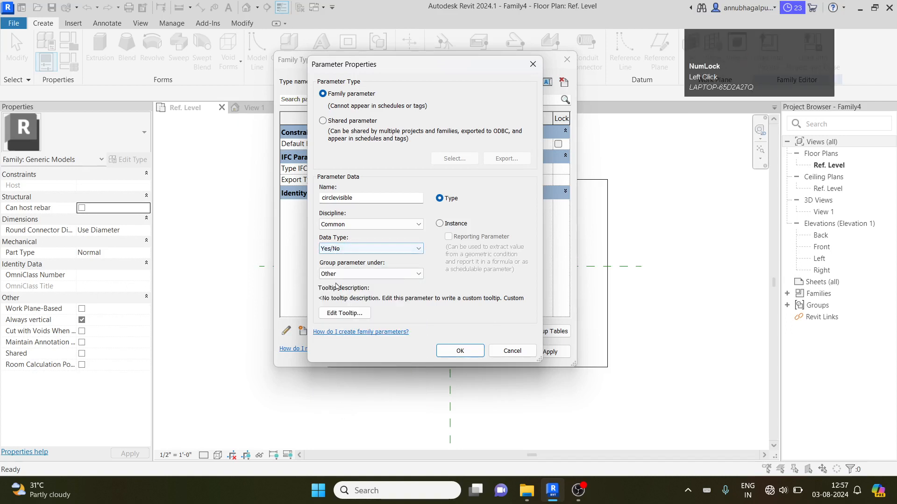
pyautogui.click(378, 272)
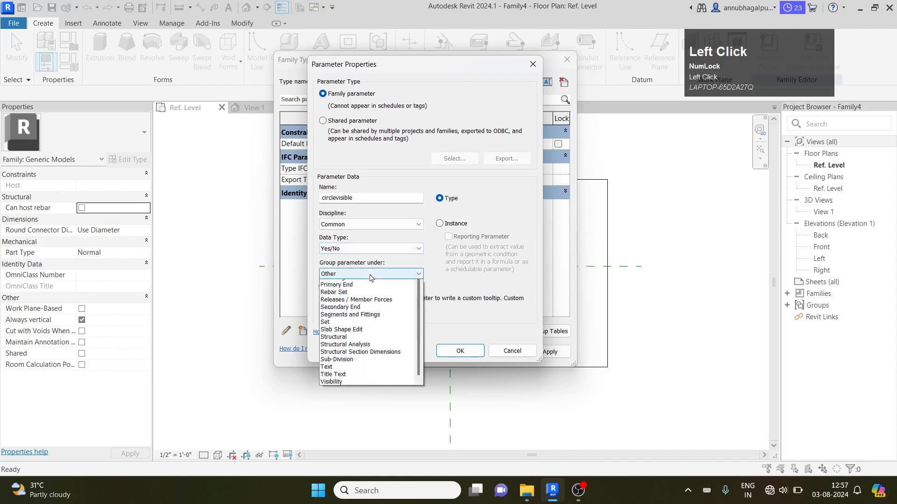
pyautogui.click(326, 500)
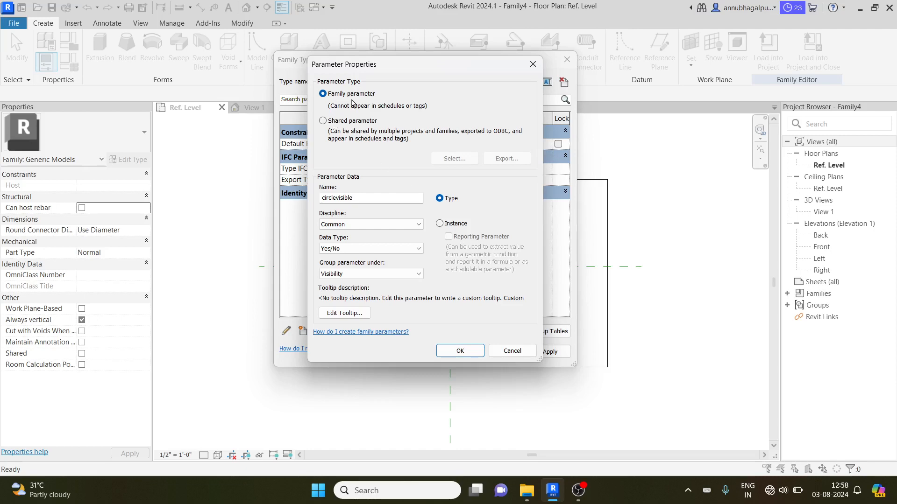
pyautogui.click(449, 355)
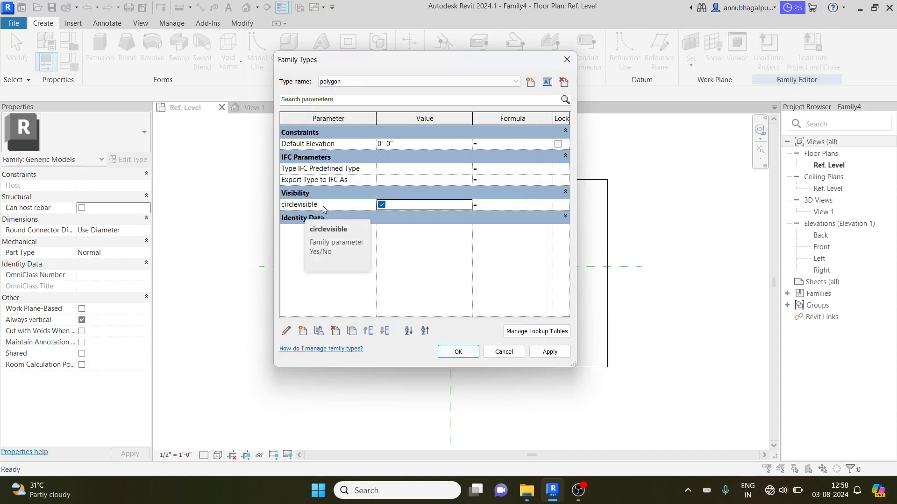
pyautogui.click(382, 205)
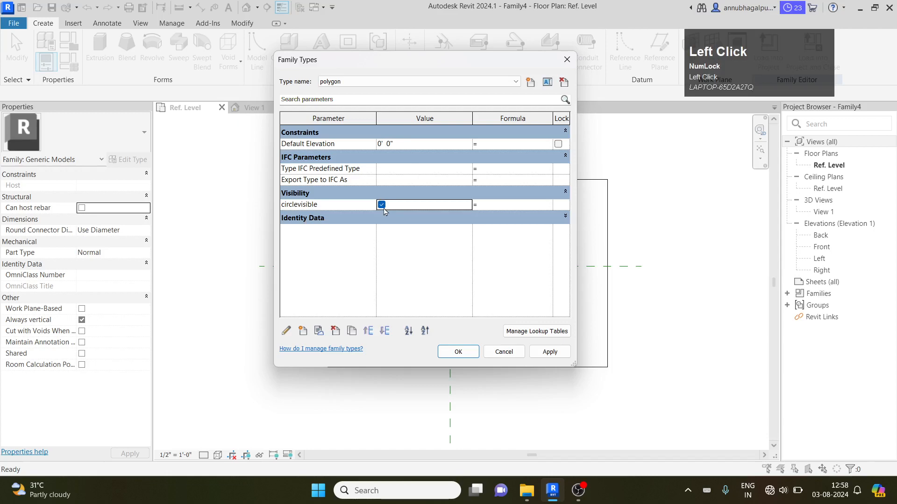
# Create a family parameter named polygonvisible with the Common discipline and Yes/No data type, grouped under Visibility
pyautogui.click(303, 331)
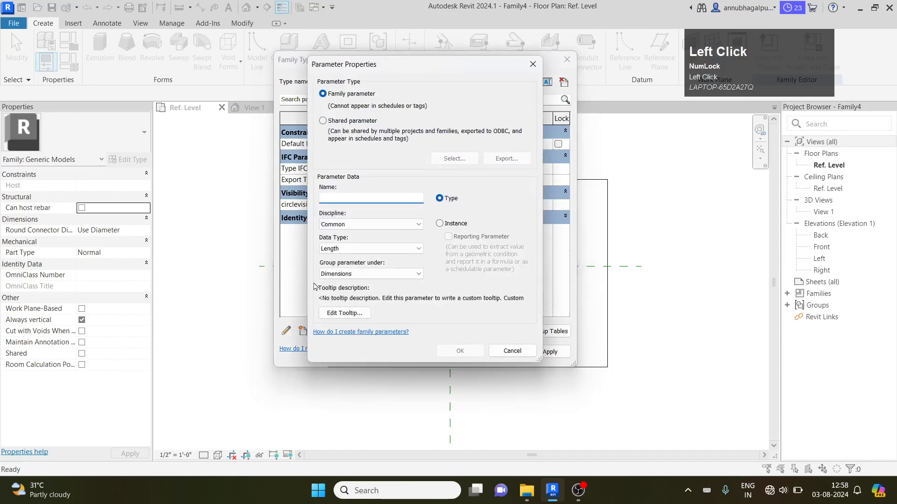
pyautogui.write('polygon')
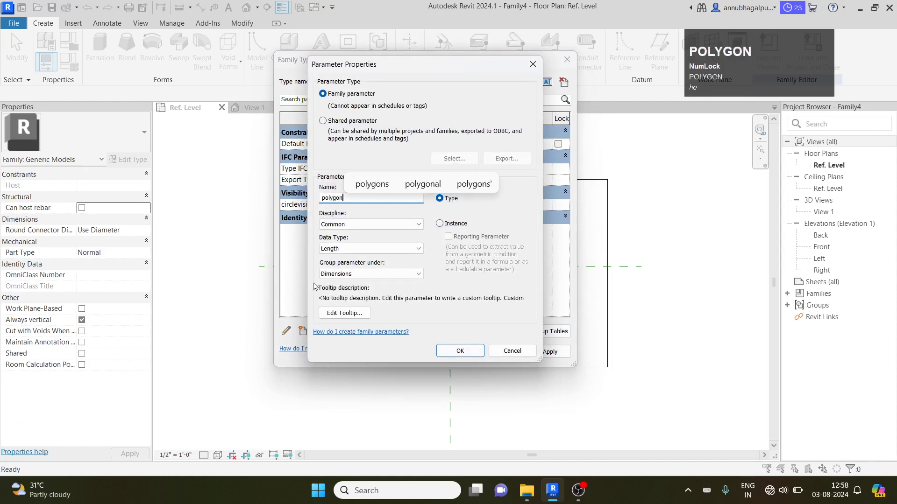
pyautogui.write('visib')
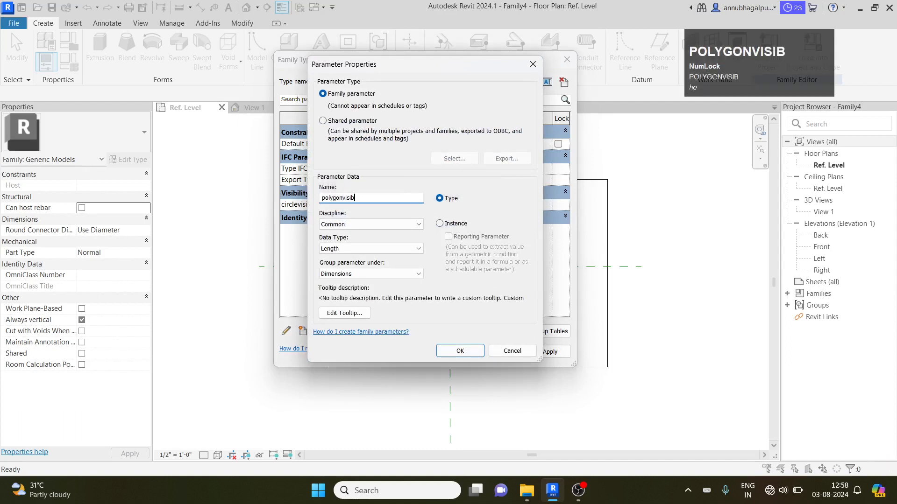
pyautogui.write('le')
pyautogui.click(346, 225)
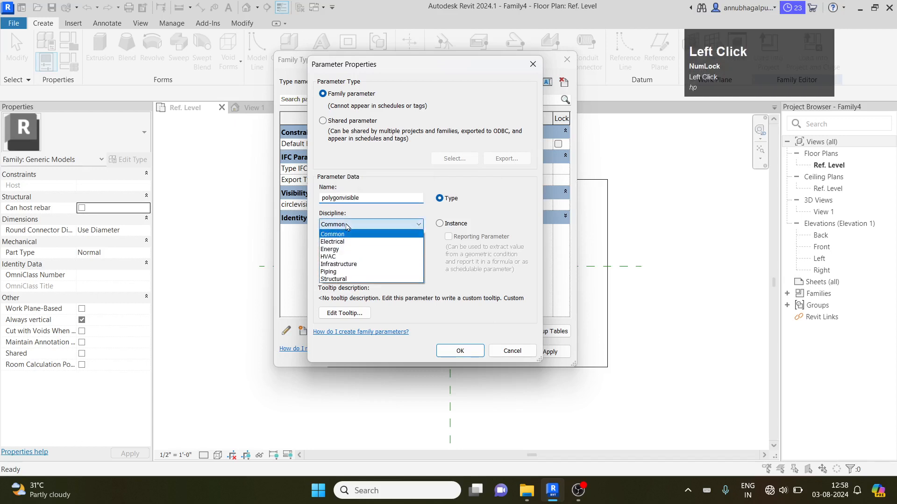
pyautogui.click(347, 234)
pyautogui.click(347, 249)
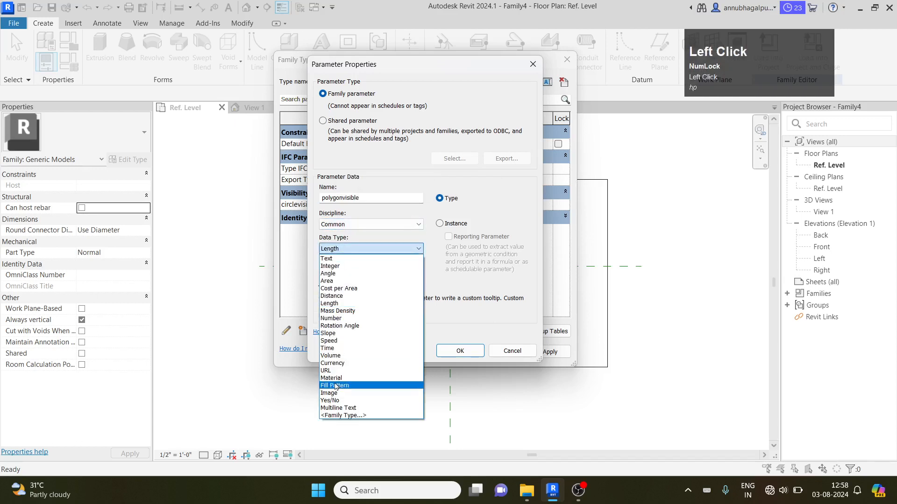
pyautogui.click(333, 401)
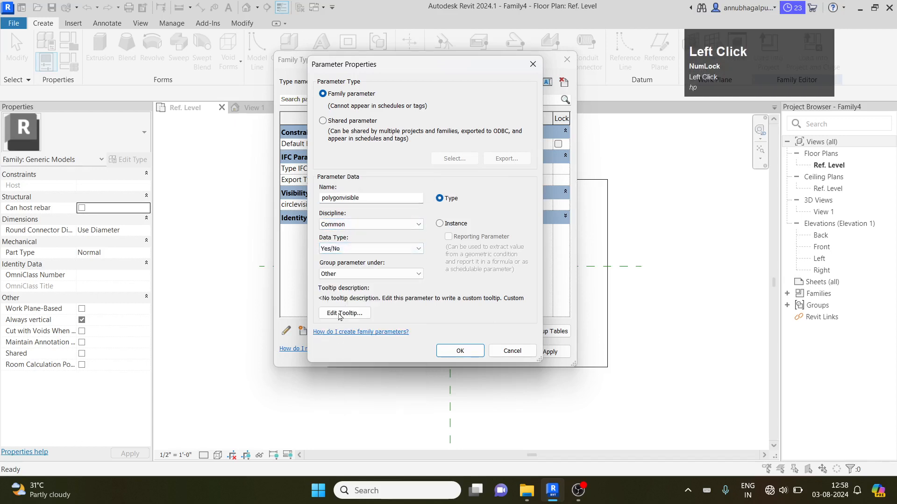
pyautogui.click(346, 273)
pyautogui.click(335, 501)
pyautogui.click(462, 353)
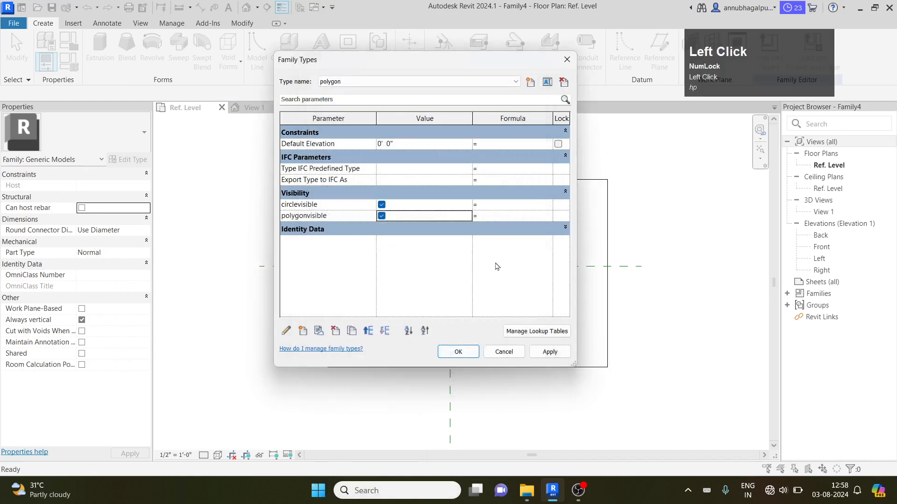
# Make circle the current family type, turn polygonvisible off for it and apply the change
pyautogui.click(334, 87)
pyautogui.click(334, 91)
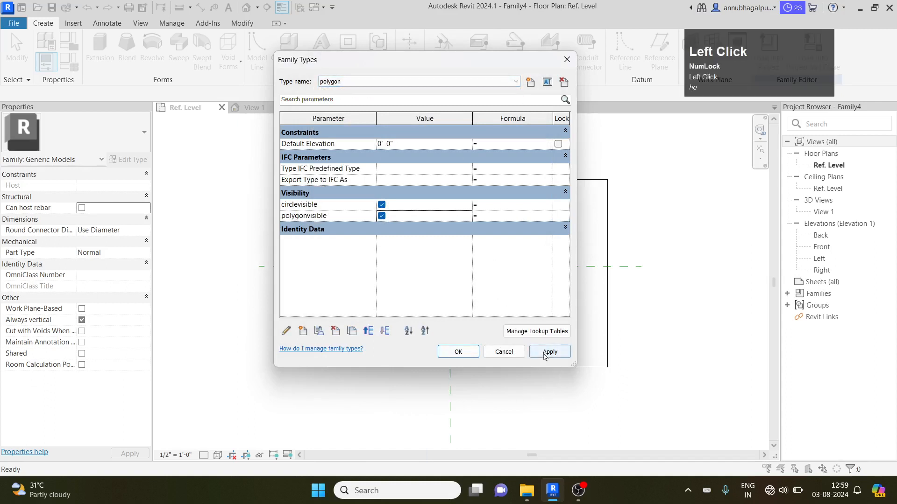
pyautogui.click(345, 82)
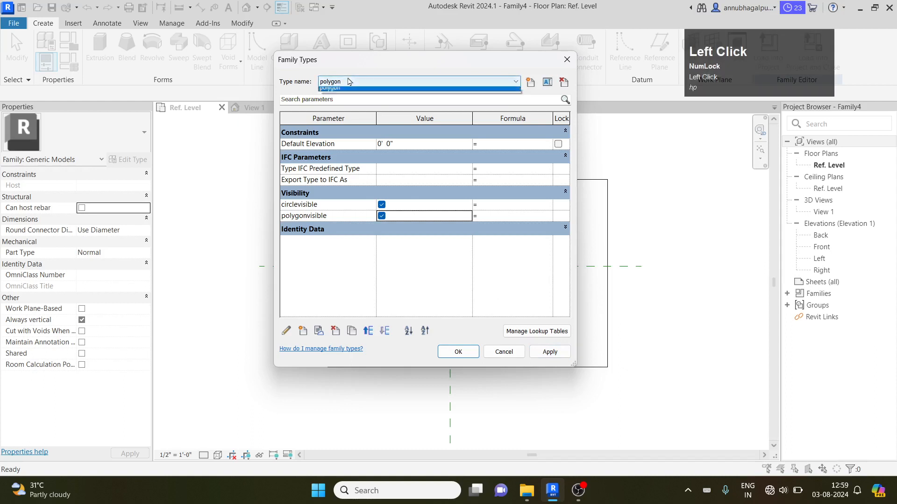
pyautogui.click(346, 91)
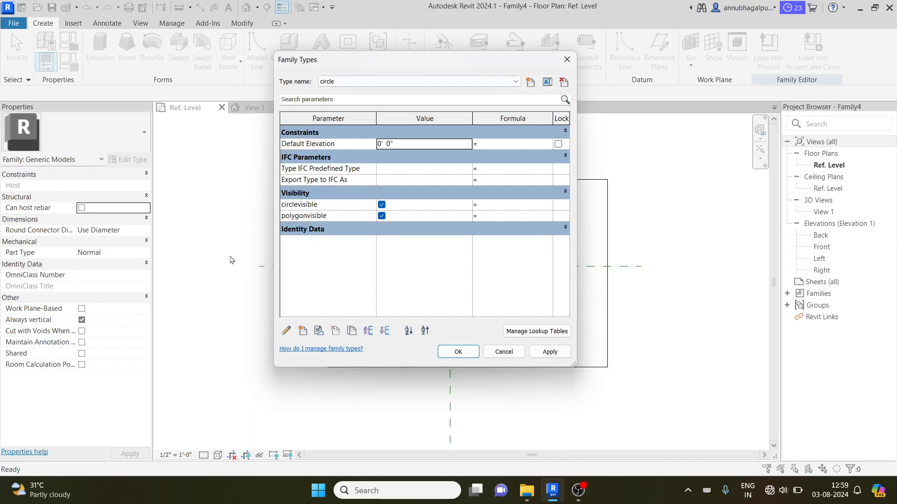
pyautogui.click(338, 81)
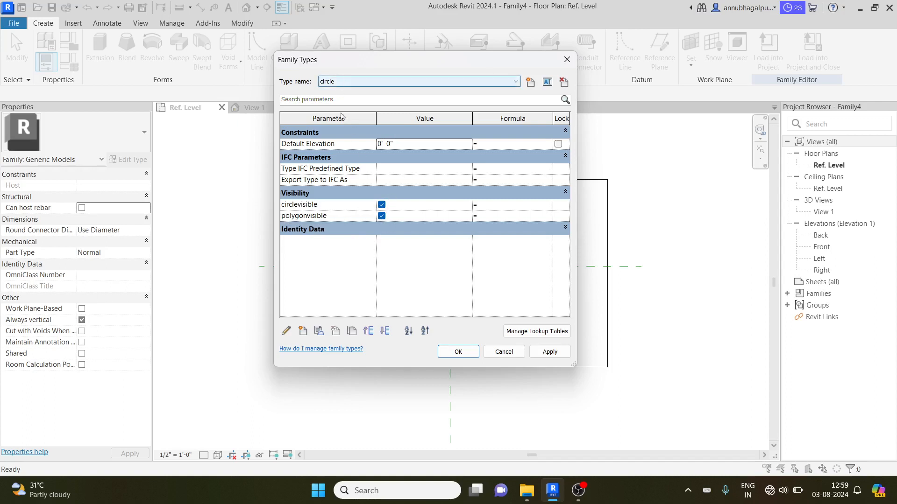
pyautogui.click(381, 216)
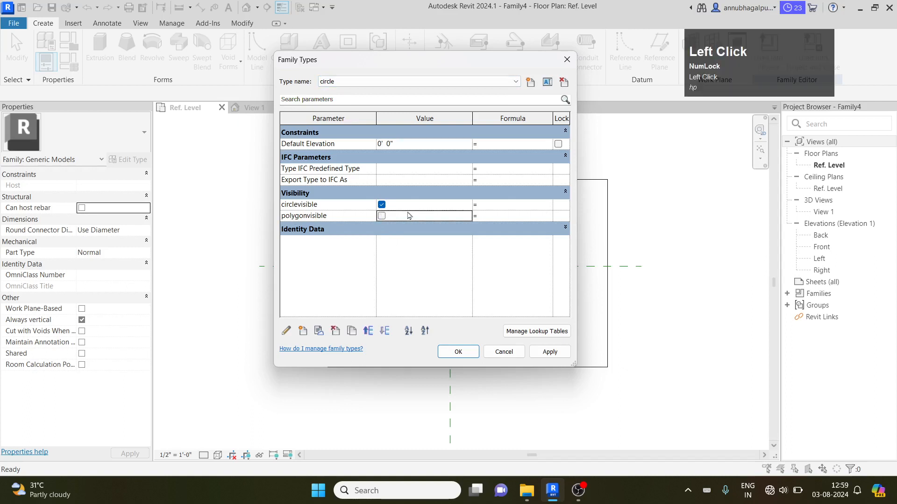
pyautogui.click(539, 353)
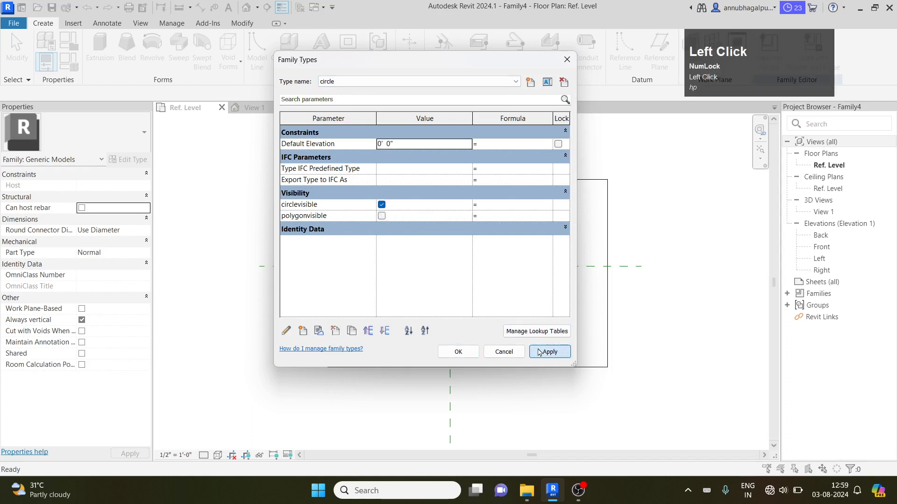
# Switch to the polygon family type, turn circlevisible off for it, and apply and accept the family types
pyautogui.click(347, 83)
pyautogui.click(348, 92)
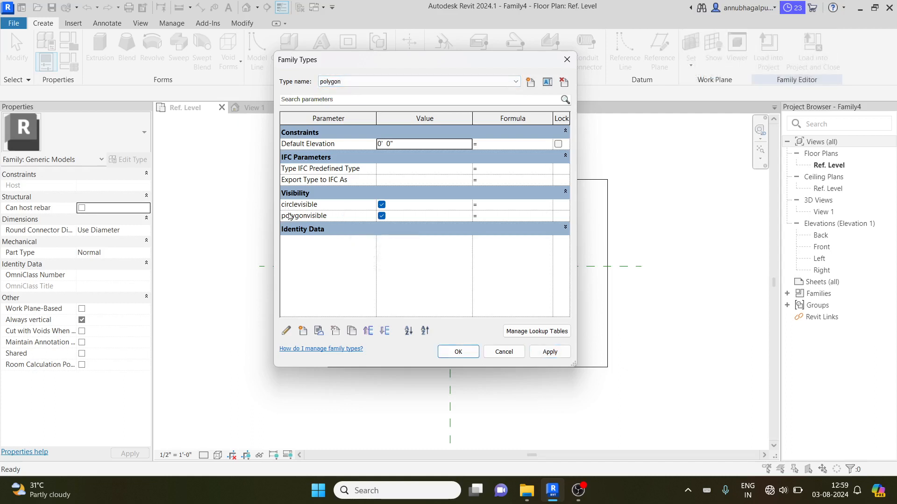
pyautogui.click(381, 205)
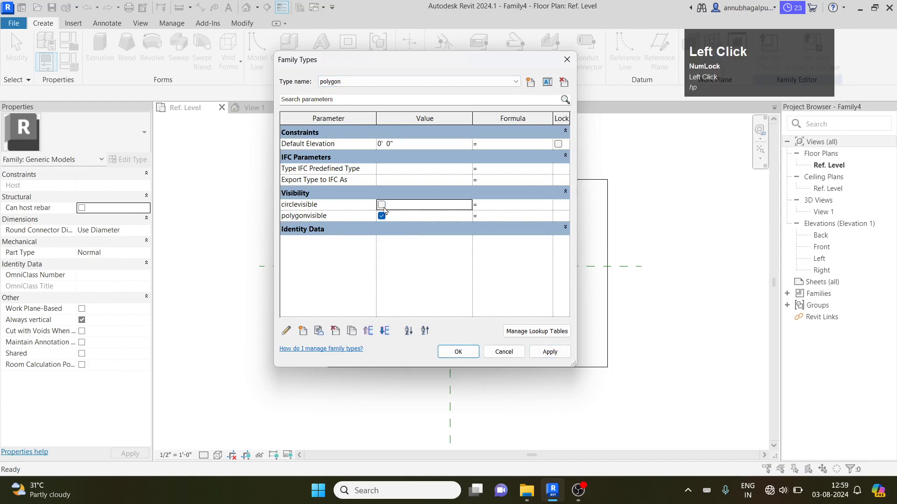
pyautogui.click(559, 353)
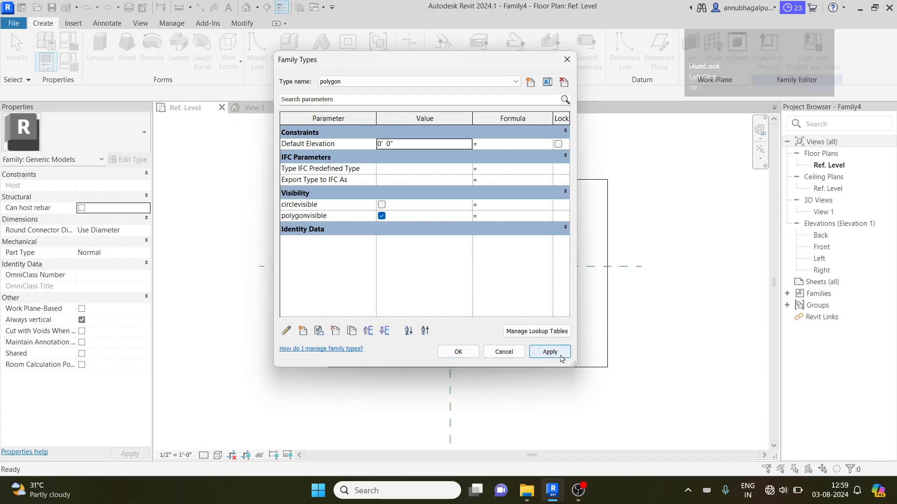
pyautogui.click(459, 353)
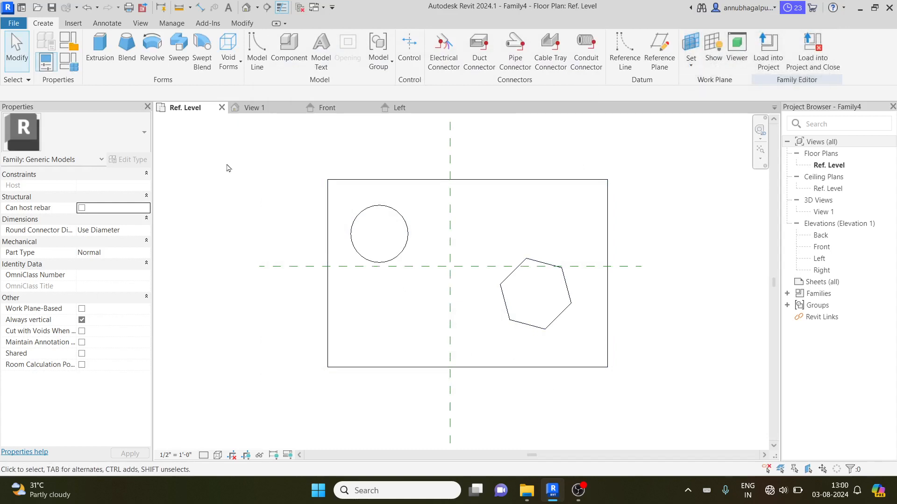
pyautogui.click(69, 62)
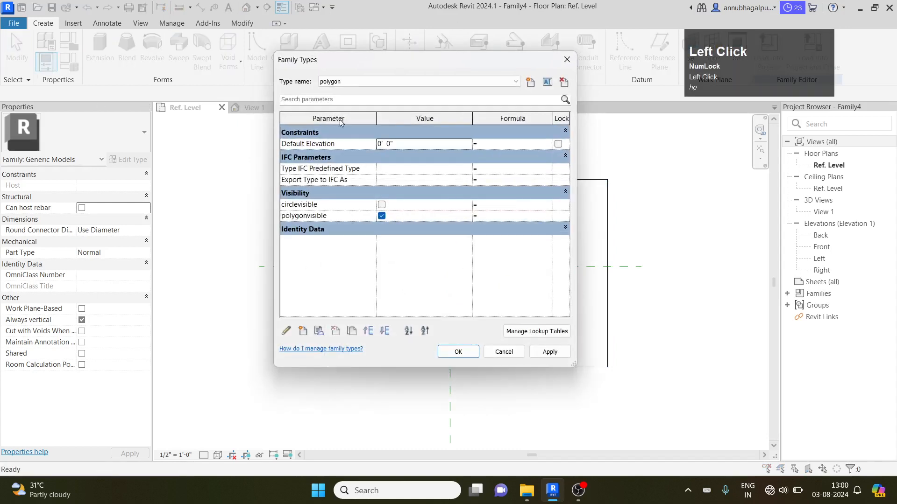
pyautogui.click(566, 59)
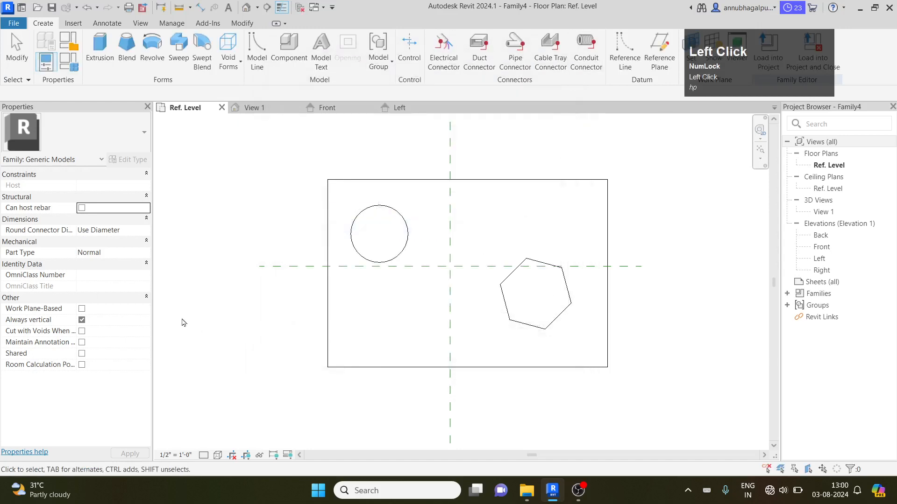
# Associate the circular extrusion's Visible property with the circlevisible family parameter
pyautogui.click(397, 258)
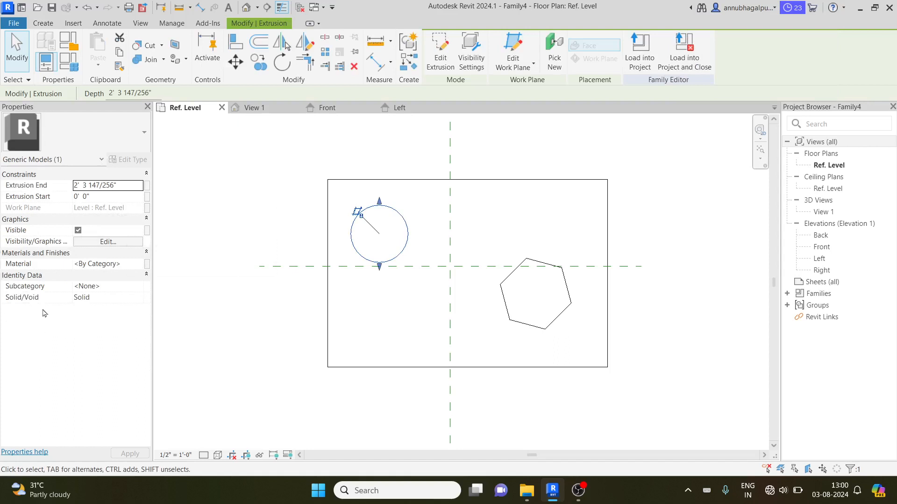
pyautogui.click(148, 232)
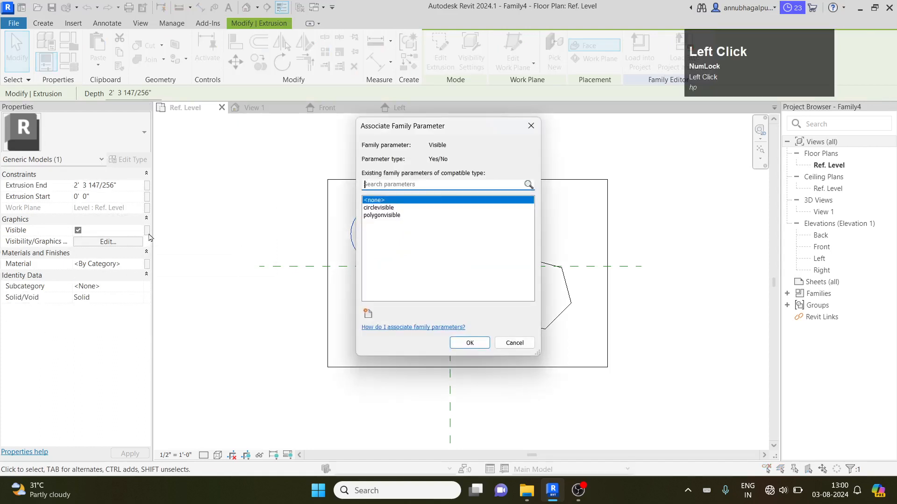
pyautogui.click(371, 209)
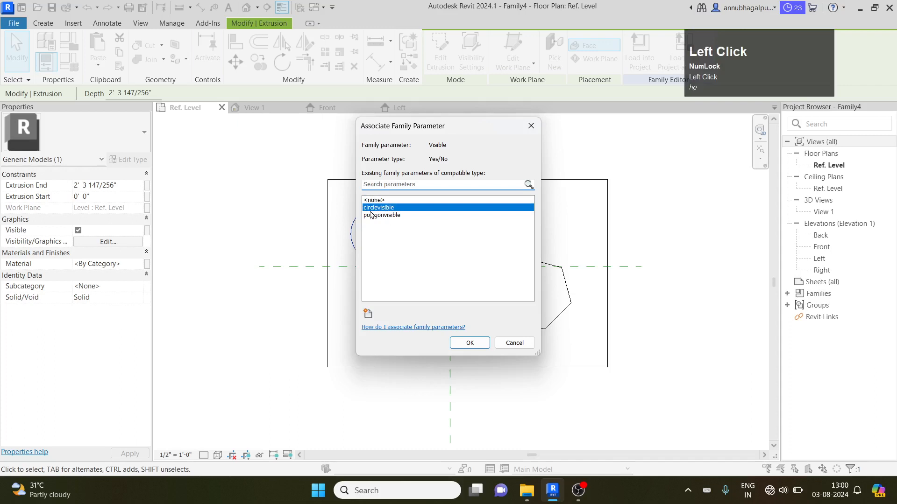
pyautogui.click(467, 346)
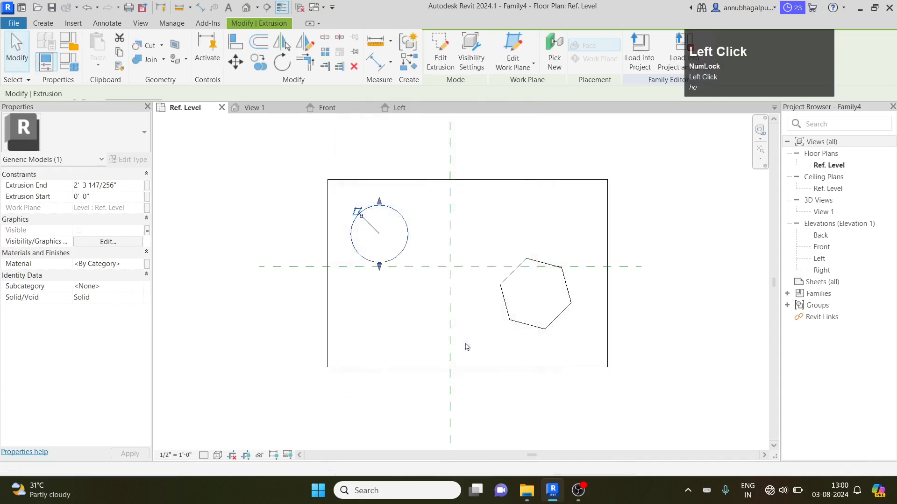
# Associate the hexagonal extrusion's Visible property with the polygonvisible family parameter and clear the selection
pyautogui.click(505, 280)
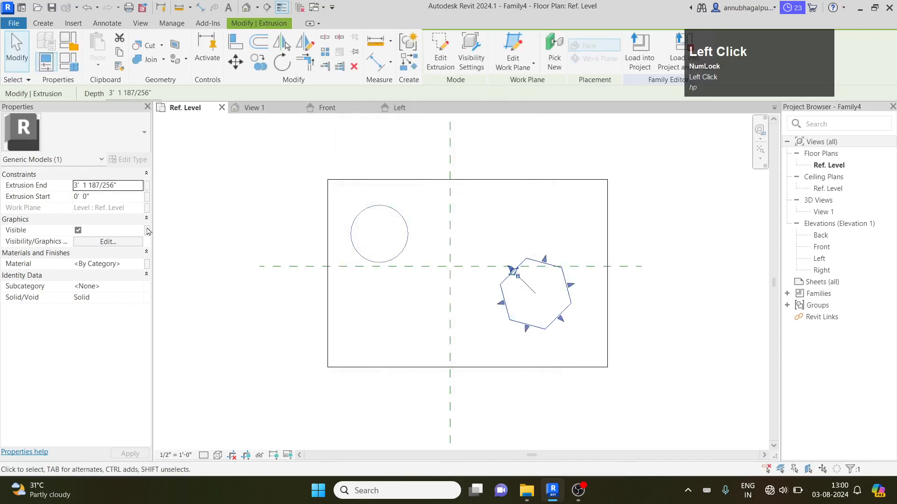
pyautogui.click(147, 230)
pyautogui.click(388, 215)
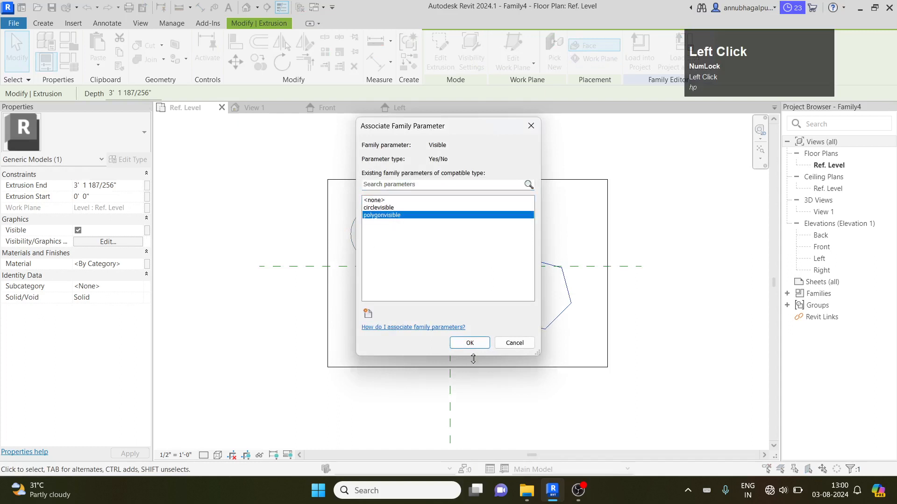
pyautogui.click(469, 344)
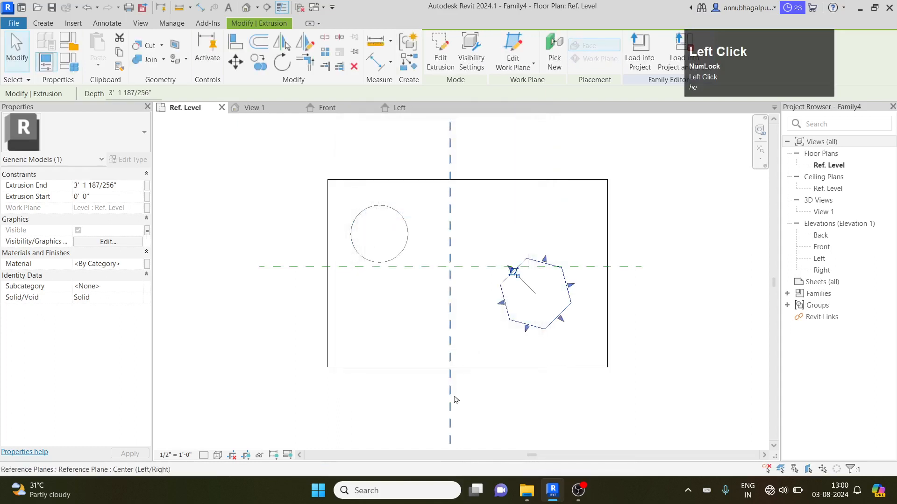
pyautogui.click(397, 392)
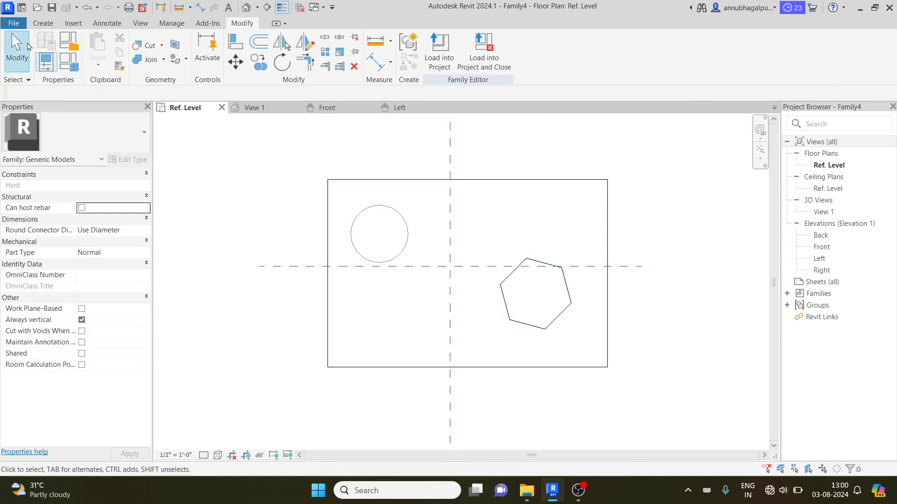
# Create a new project from the Systems-Default.rte template in the English-Imperial templates folder
pyautogui.click(16, 26)
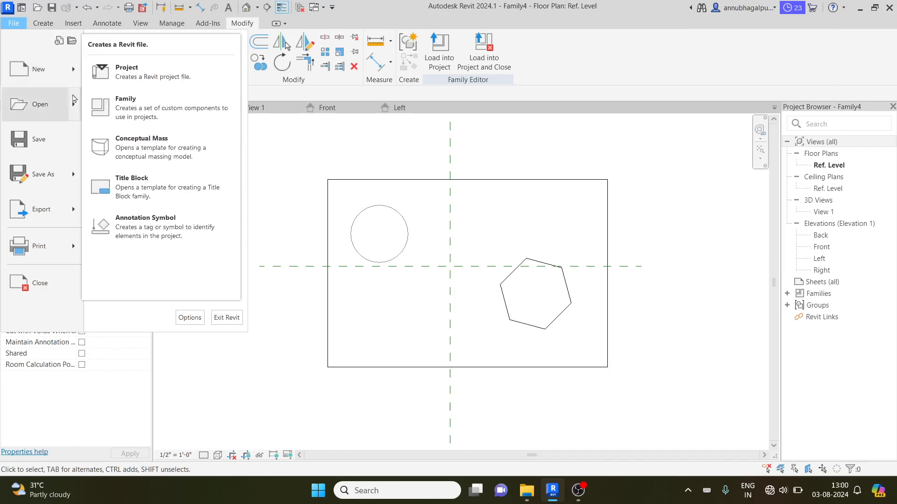
pyautogui.moveTo(73, 100)
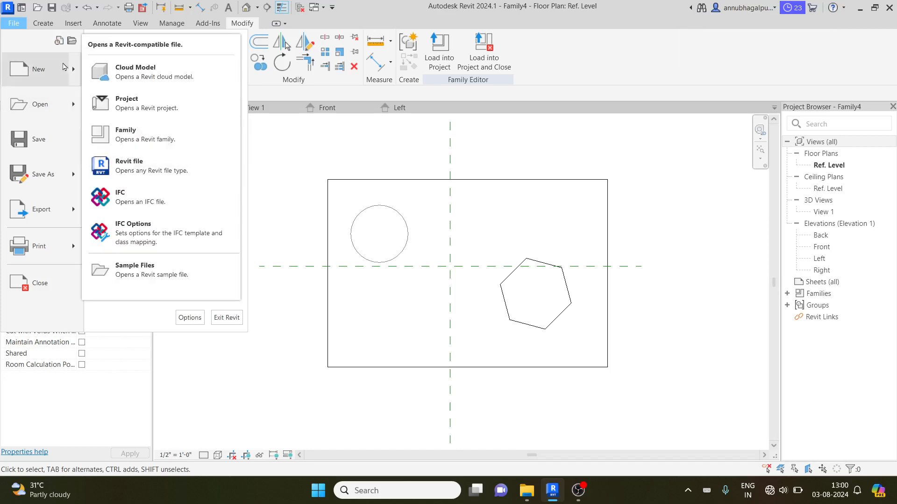
pyautogui.moveTo(76, 73)
pyautogui.click(127, 71)
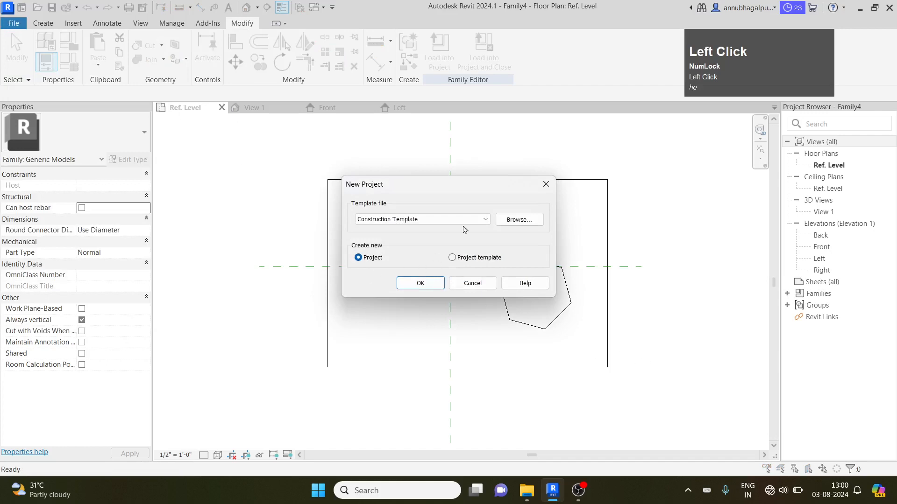
pyautogui.click(519, 220)
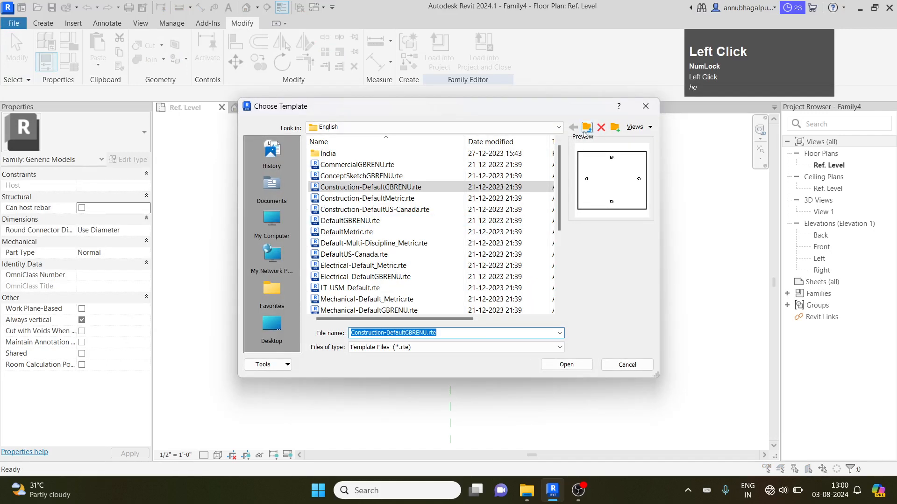
pyautogui.click(586, 128)
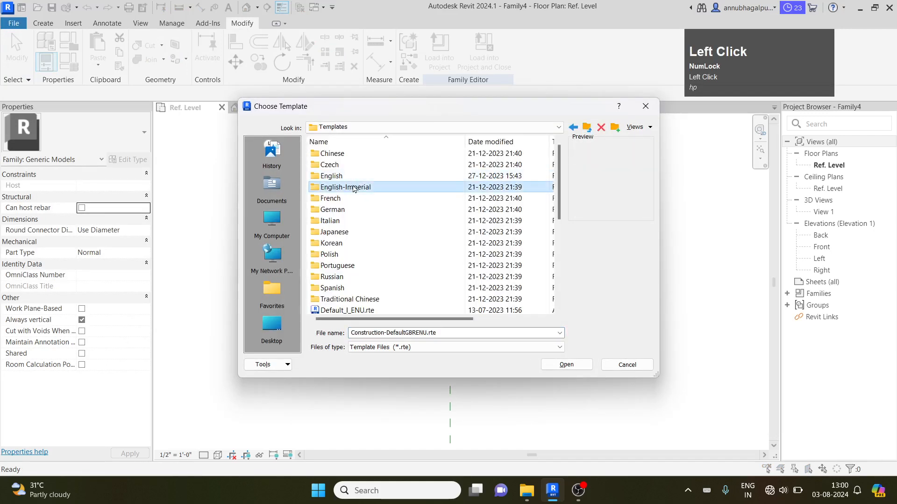
pyautogui.doubleClick(353, 188)
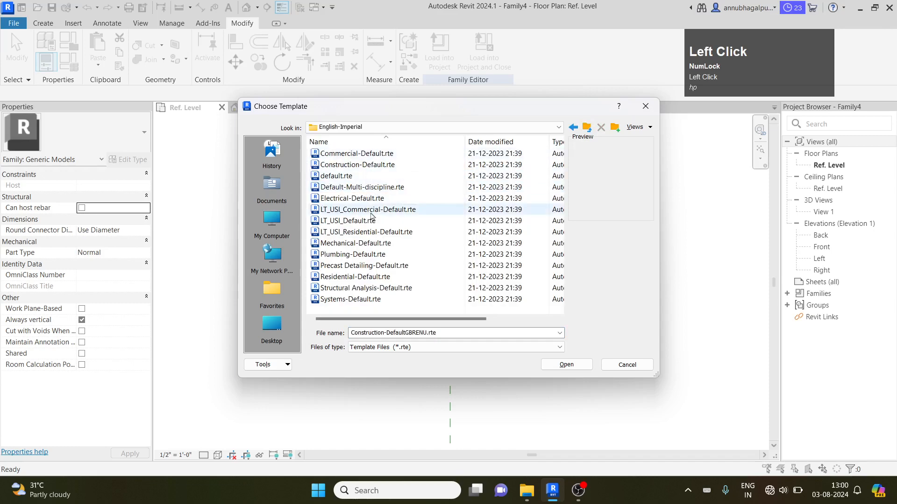
pyautogui.click(350, 300)
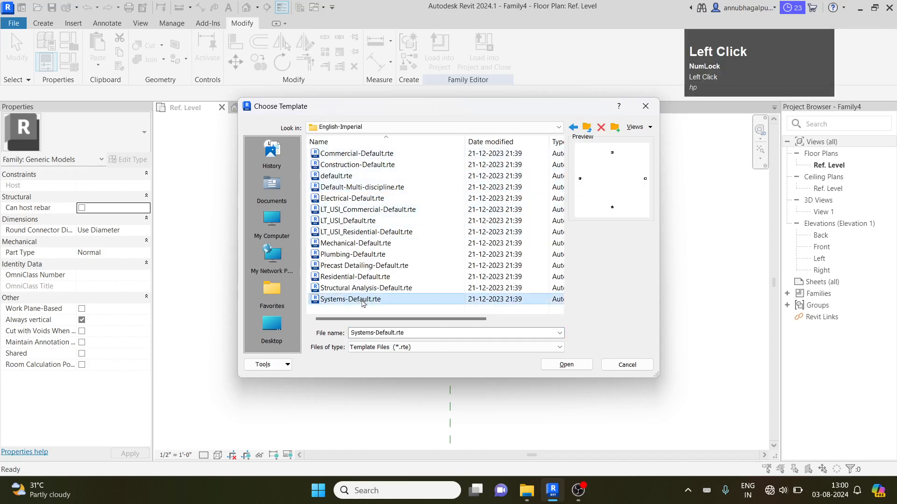
pyautogui.click(566, 365)
pyautogui.click(418, 285)
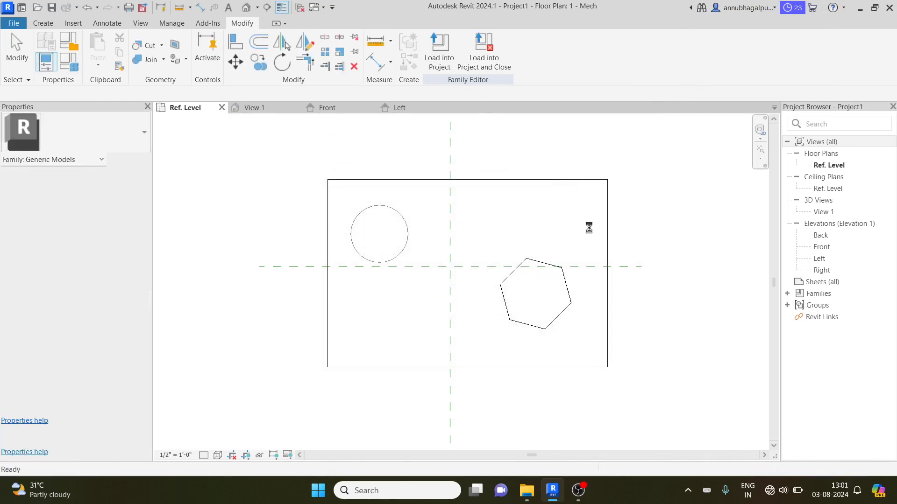
# Load the generic model family into the new project and place one circle-type instance in the 1 - Mech floor plan
pyautogui.scroll(-1, 400, 264)
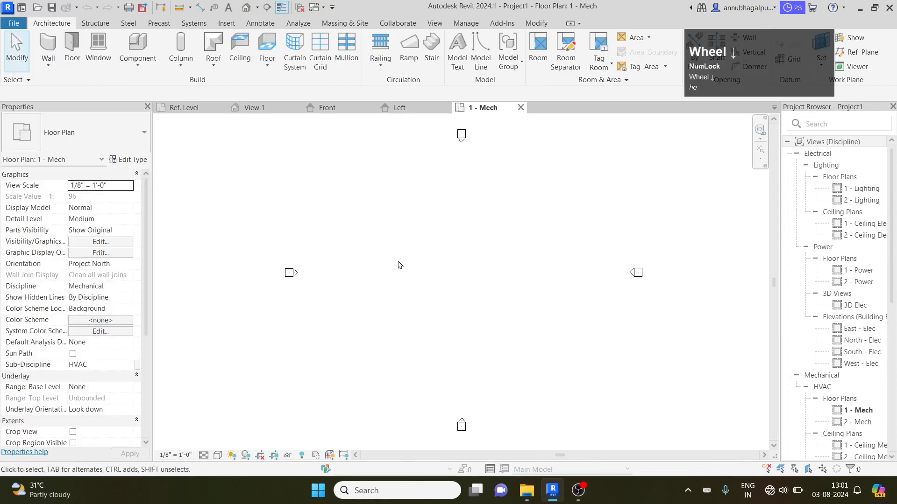
pyautogui.click(178, 112)
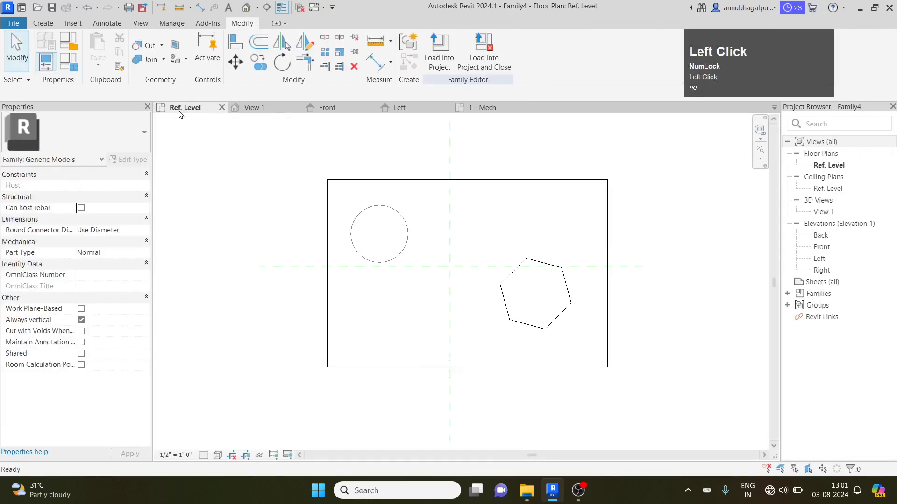
pyautogui.click(434, 66)
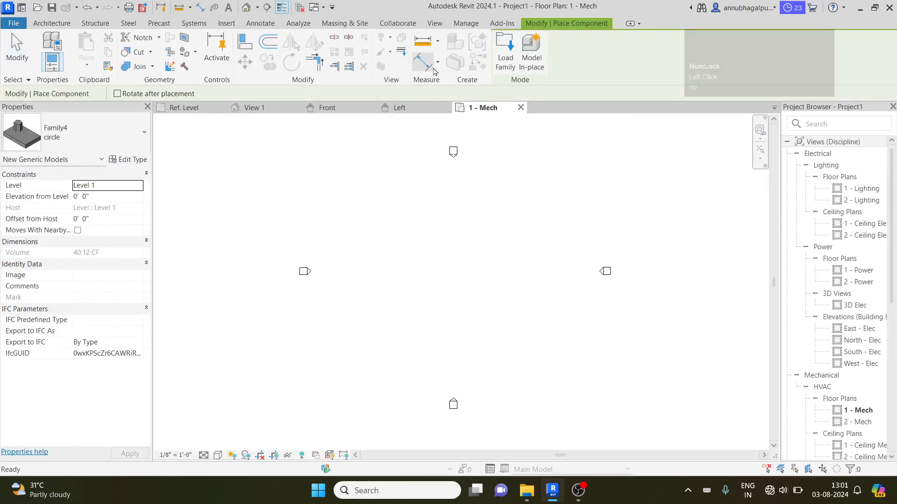
pyautogui.scroll(4, 432, 271)
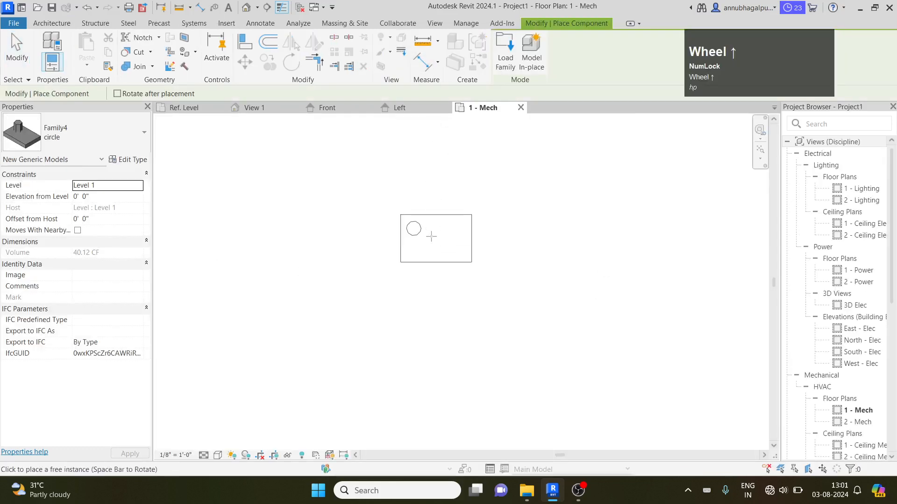
pyautogui.click(434, 265)
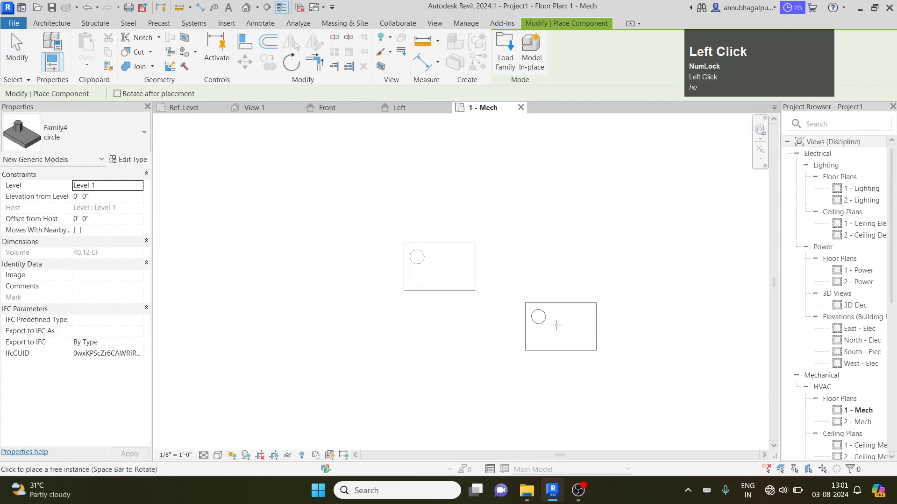
pyautogui.press('Escape')
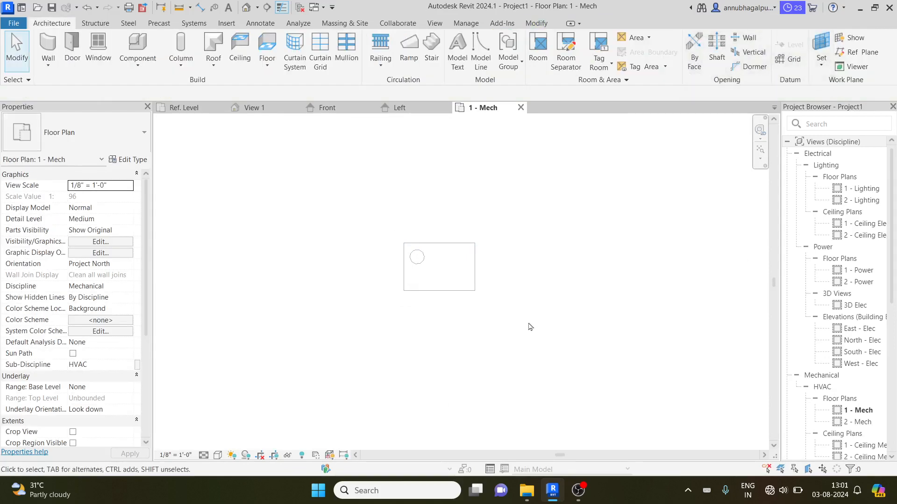
# Isolate the placed circle instance in a 3D view with a selection box and set the visual style to Shaded
pyautogui.click(442, 287)
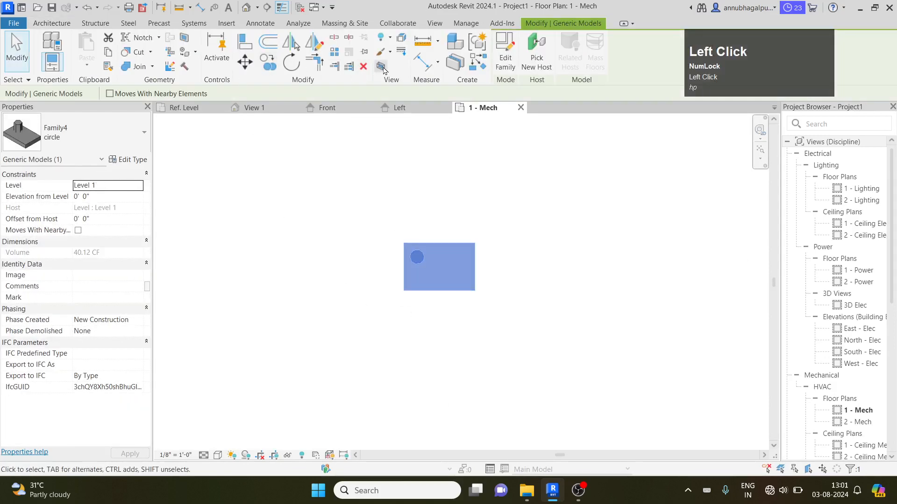
pyautogui.click(381, 67)
pyautogui.click(500, 333)
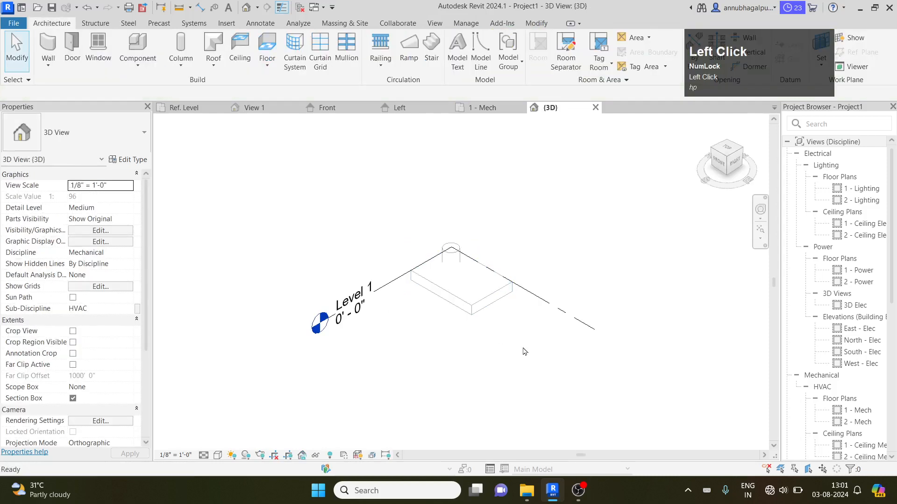
pyautogui.scroll(2, 500, 333)
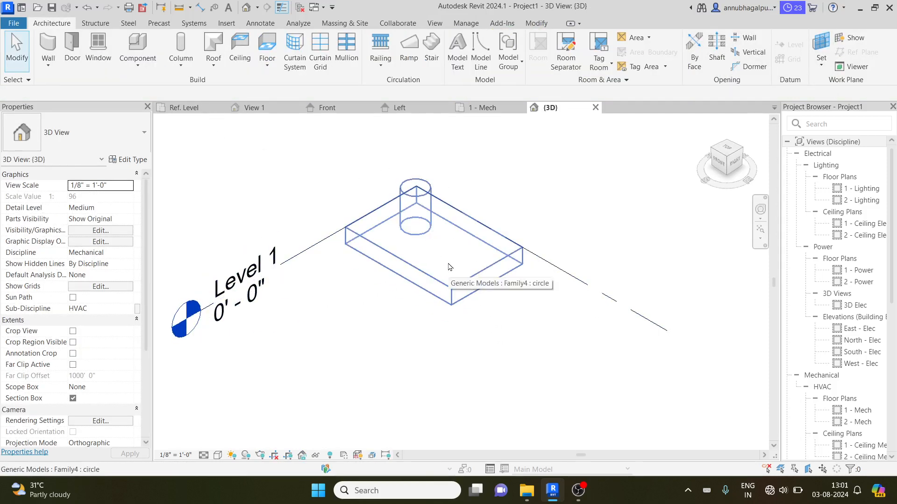
pyautogui.click(216, 455)
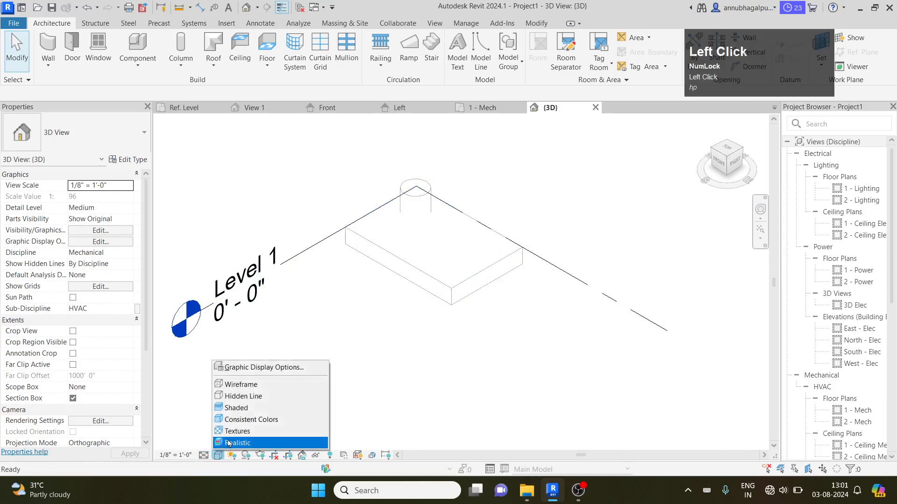
pyautogui.click(236, 408)
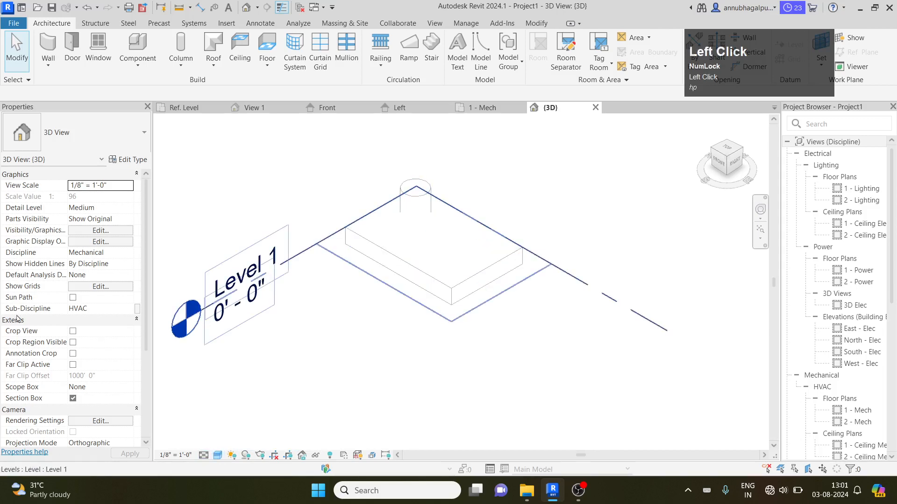
# Look through the 3D view's properties and the available view templates, without assigning a template
pyautogui.scroll(-6, 53, 320)
pyautogui.scroll(3, 53, 320)
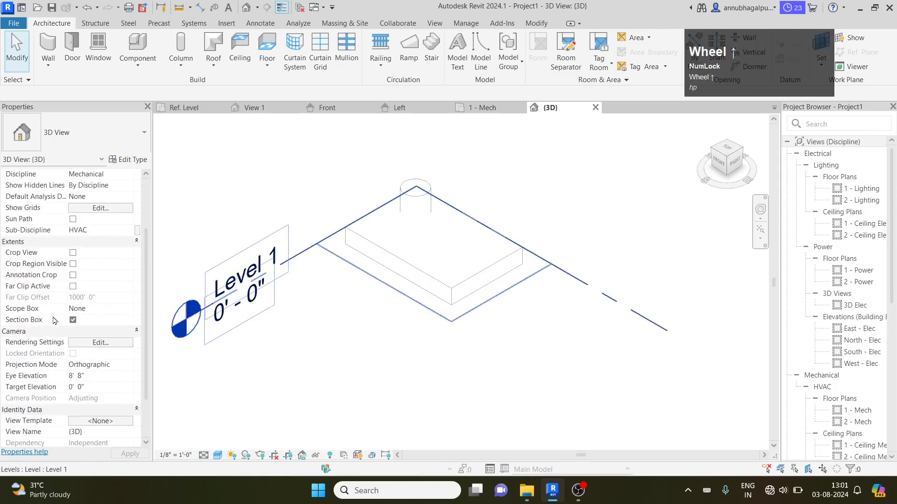
pyautogui.scroll(3, 53, 320)
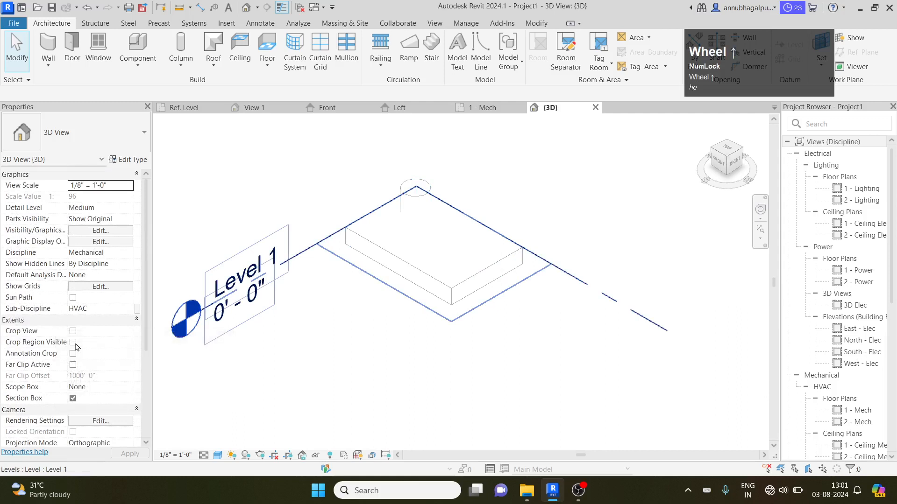
pyautogui.scroll(-4, 75, 346)
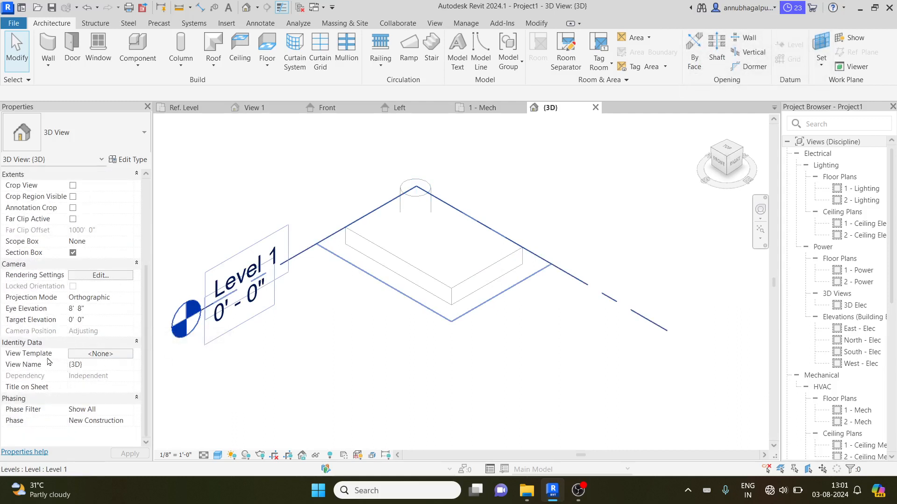
pyautogui.click(93, 355)
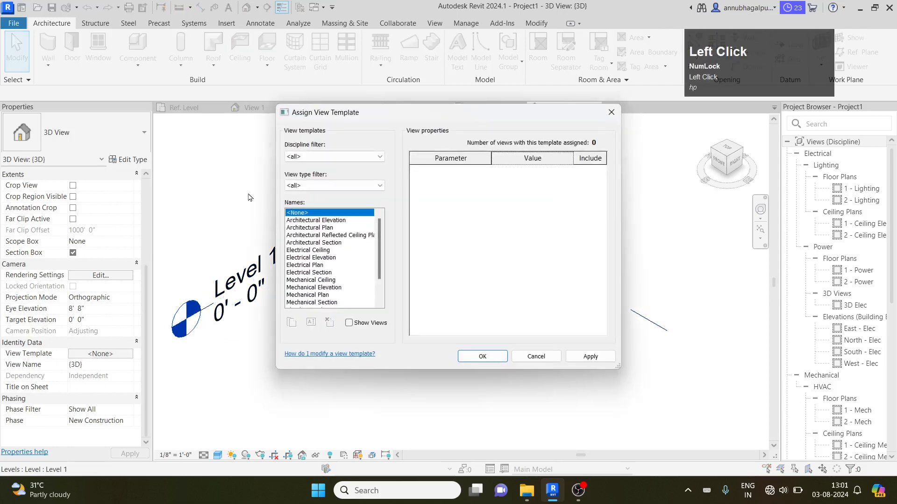
pyautogui.click(542, 357)
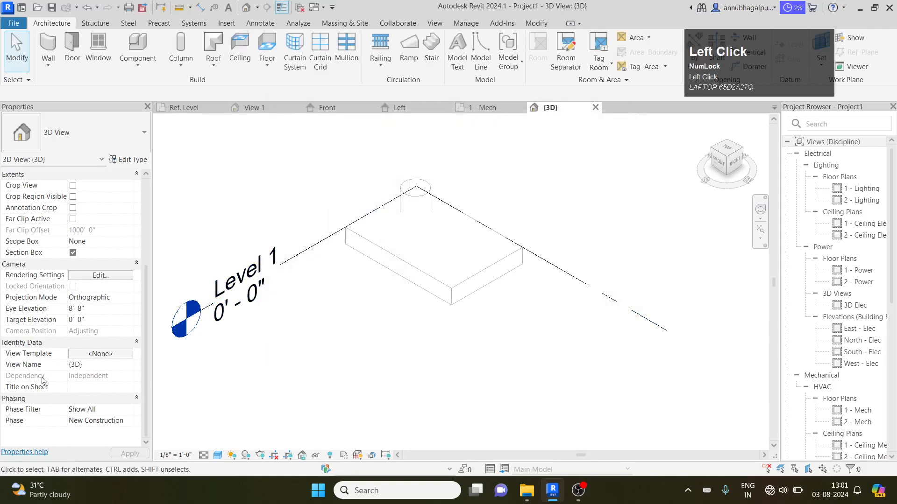
pyautogui.scroll(3, 104, 409)
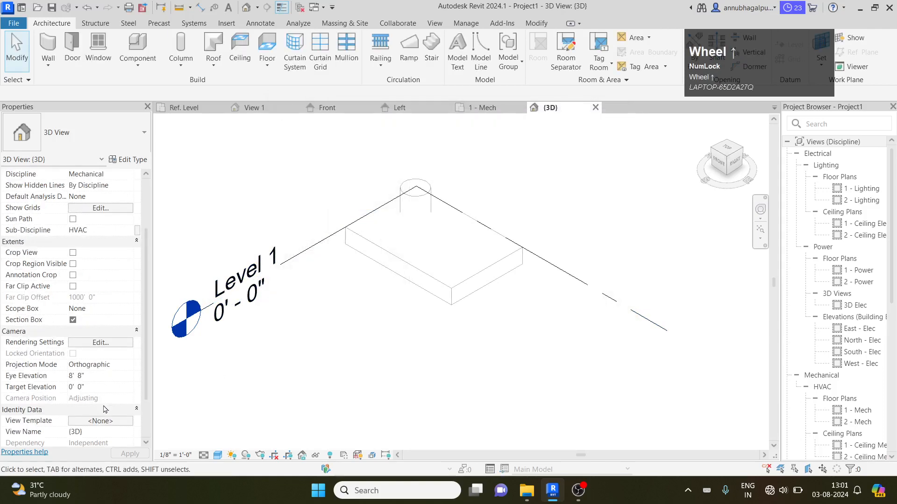
pyautogui.scroll(1, 65, 422)
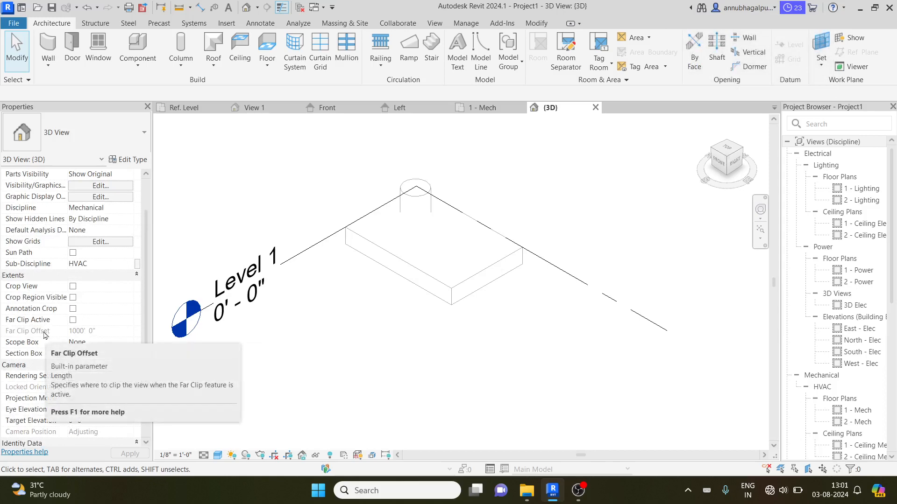
pyautogui.scroll(-3, 57, 338)
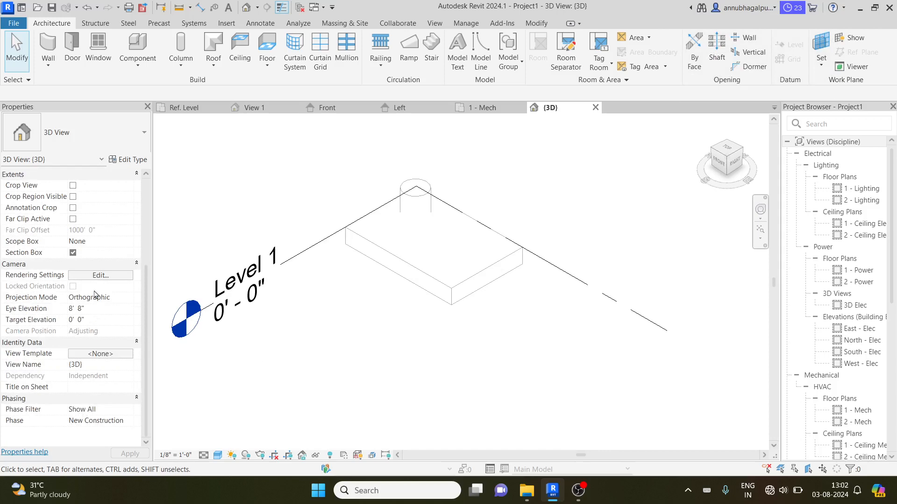
pyautogui.scroll(1, 95, 295)
pyautogui.scroll(3, 95, 295)
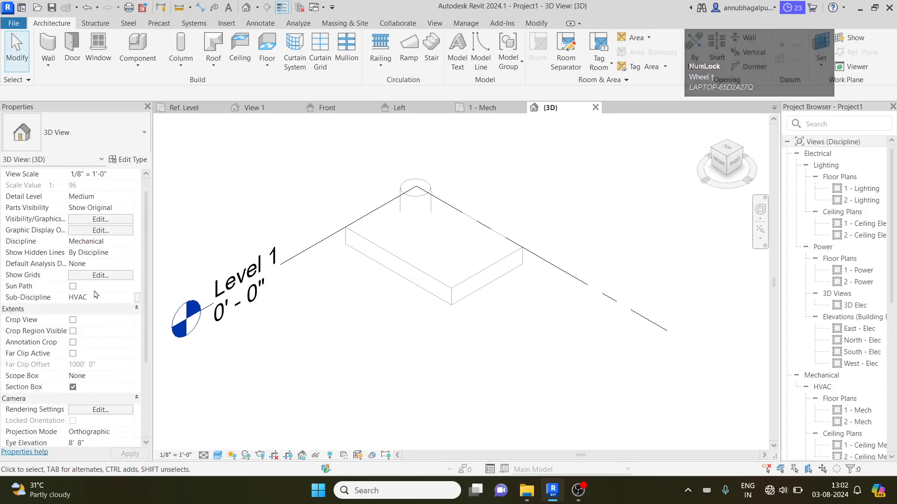
pyautogui.scroll(-3, 95, 295)
pyautogui.scroll(-1, 94, 295)
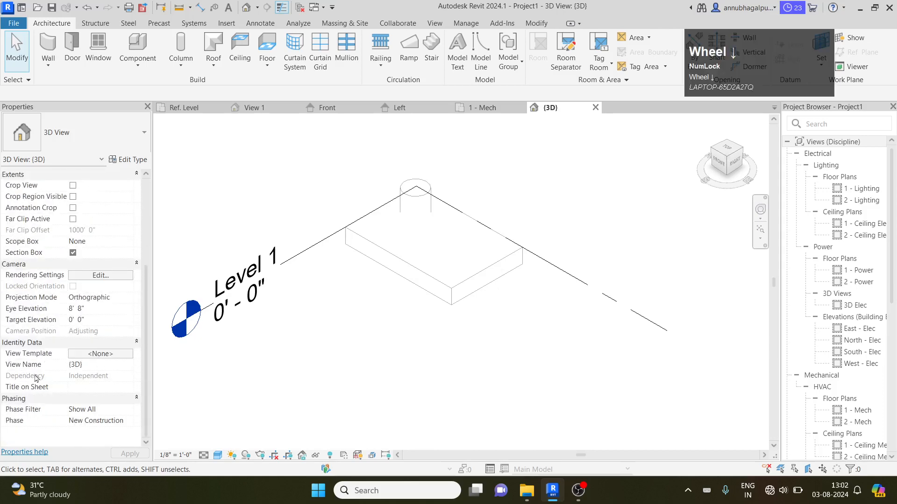
pyautogui.click(332, 383)
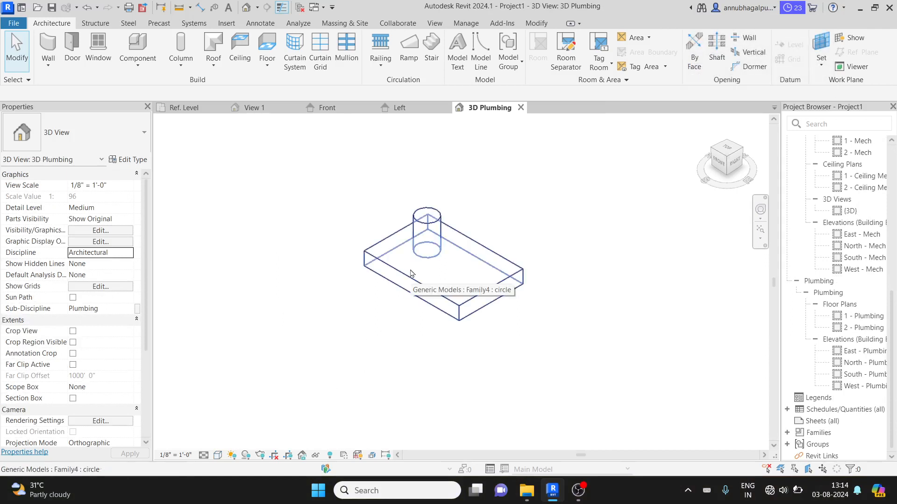
# Undo the last discipline change of the 3D Plumbing view
pyautogui.moveTo(411, 258); pyautogui.dragTo(411, 317, button='middle')
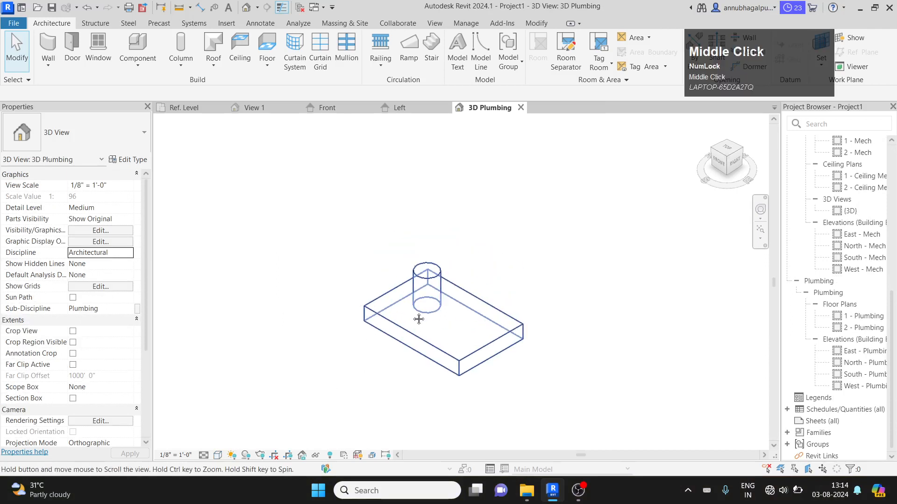
pyautogui.hotkey('ctrl', 'z')
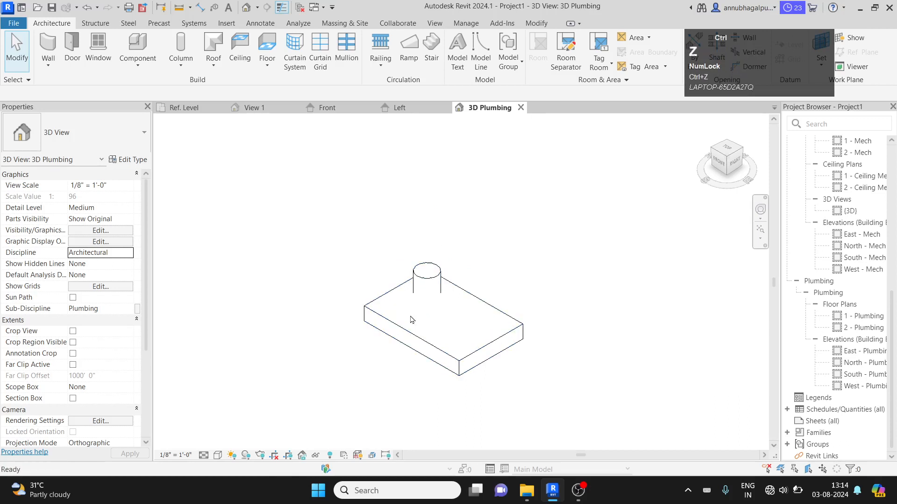
pyautogui.moveTo(637, 305); pyautogui.dragTo(649, 211, button='middle')
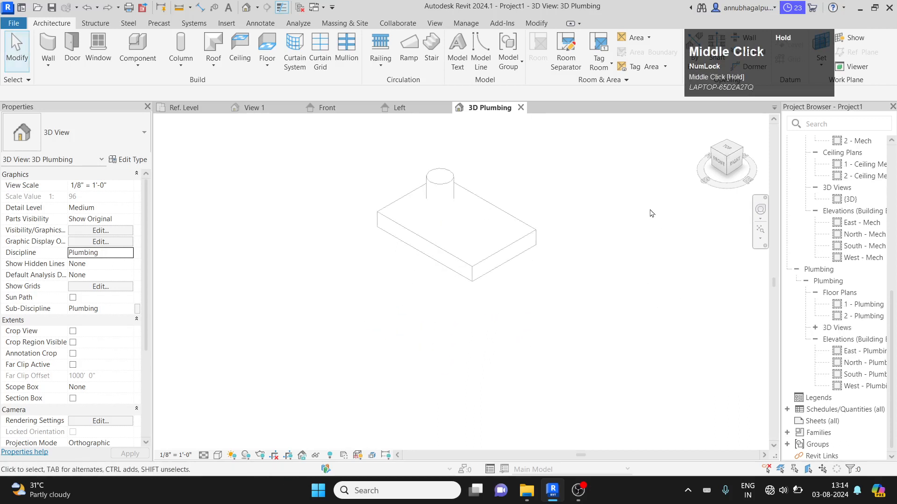
pyautogui.moveTo(490, 226); pyautogui.dragTo(495, 277, button='middle')
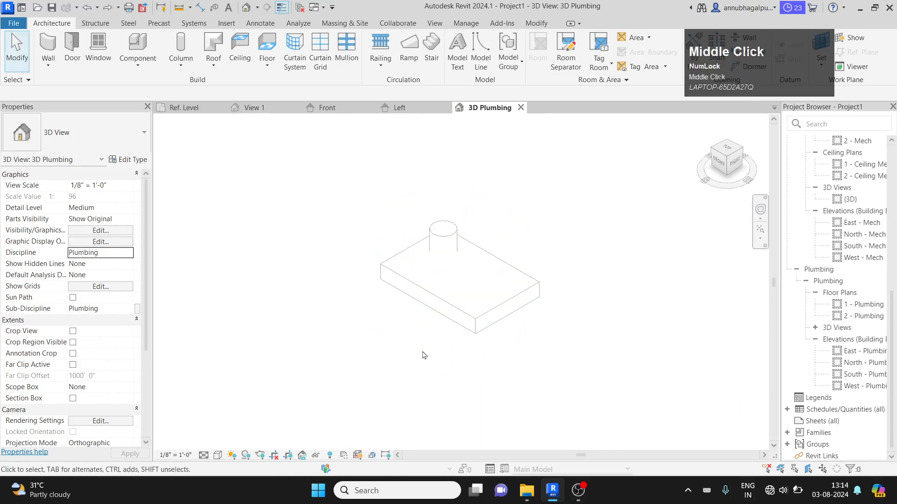
pyautogui.scroll(1, 424, 276)
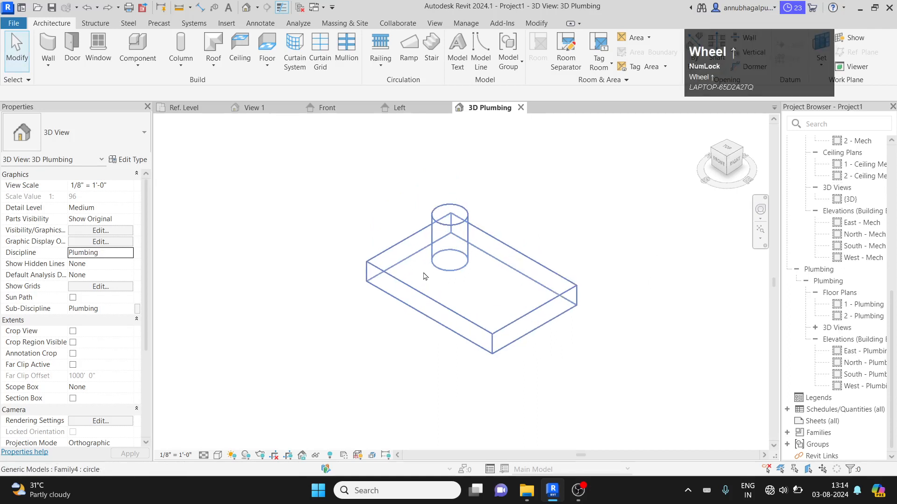
pyautogui.scroll(-1, 424, 276)
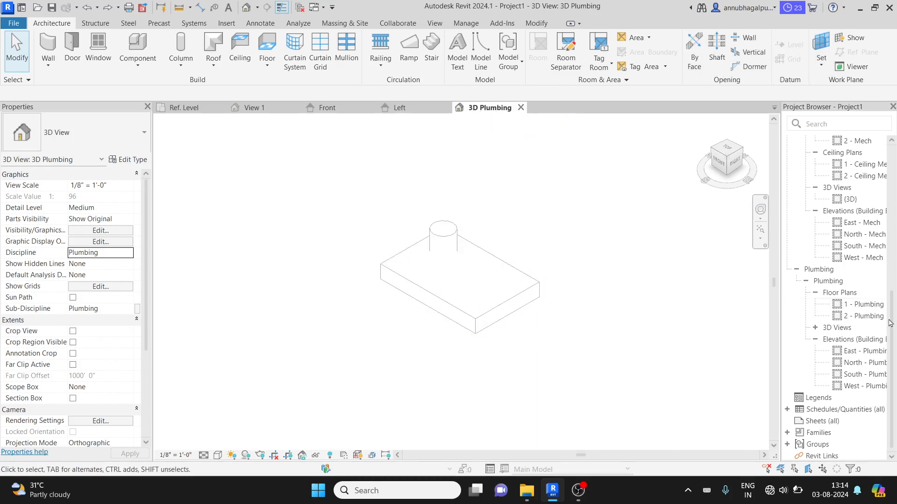
# Open the 1 - Mech floor plan, check the placed circle instance's properties and clear the selection
pyautogui.scroll(5, 859, 319)
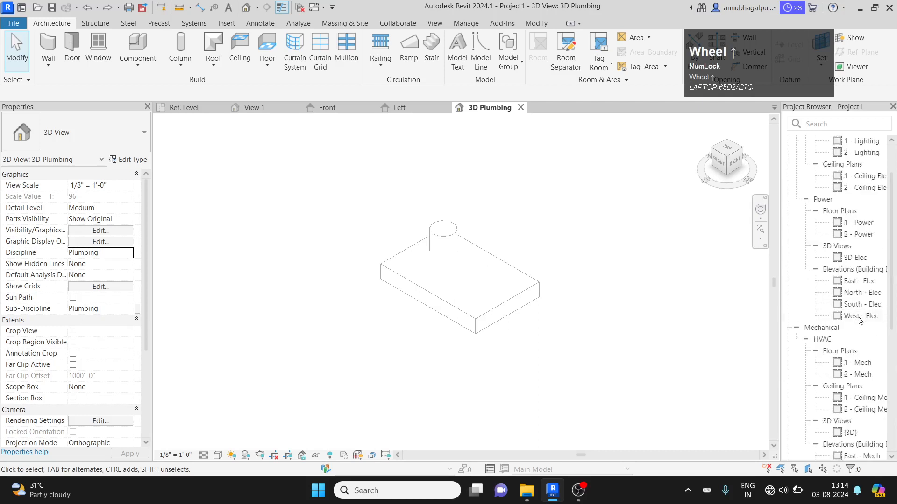
pyautogui.scroll(-3, 859, 319)
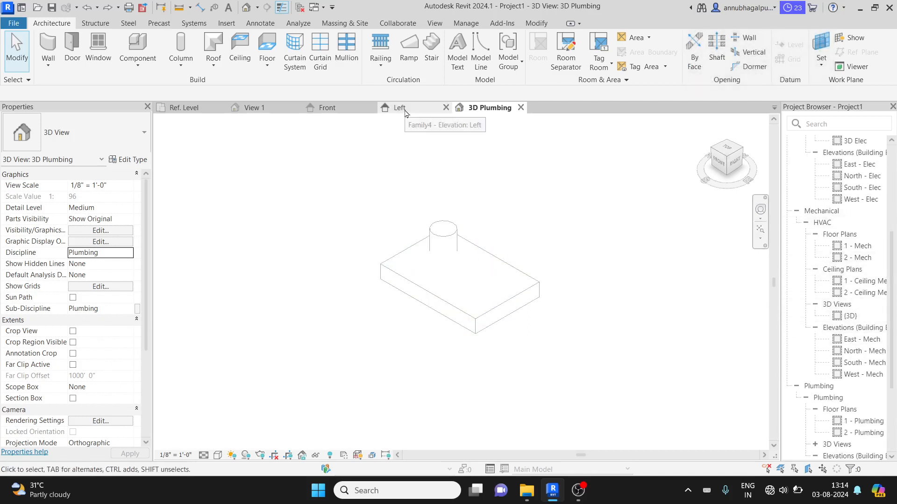
pyautogui.click(854, 251)
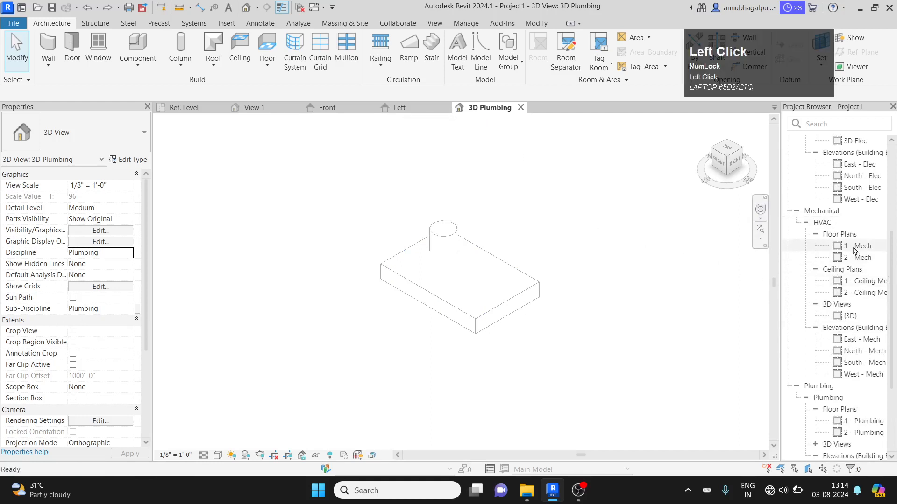
pyautogui.doubleClick(853, 251)
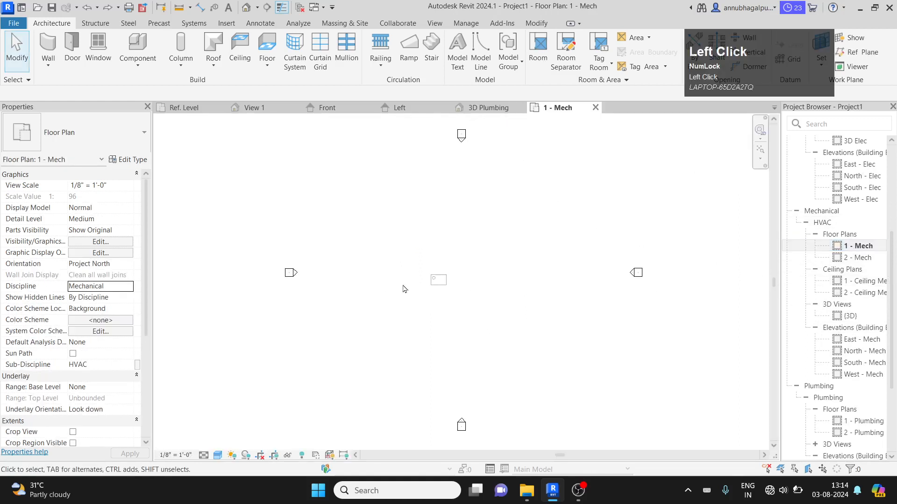
pyautogui.scroll(5, 446, 298)
pyautogui.moveTo(433, 292); pyautogui.dragTo(447, 324, button='middle')
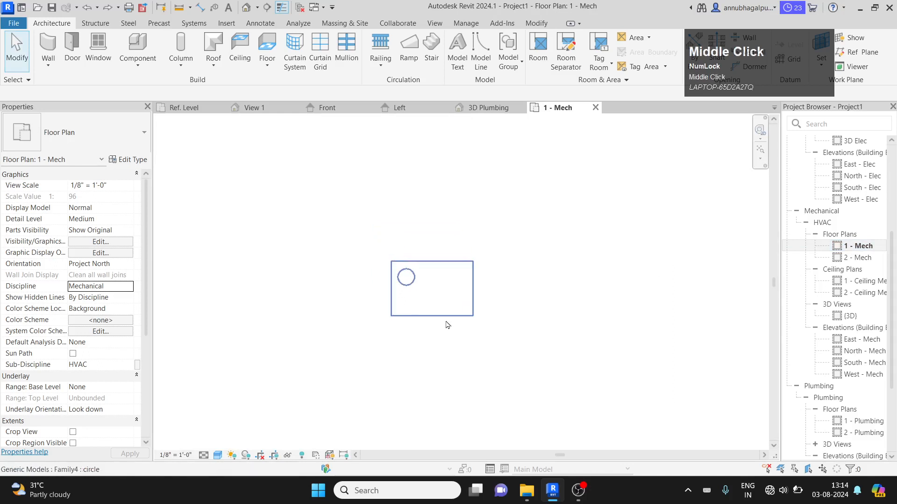
pyautogui.click(447, 317)
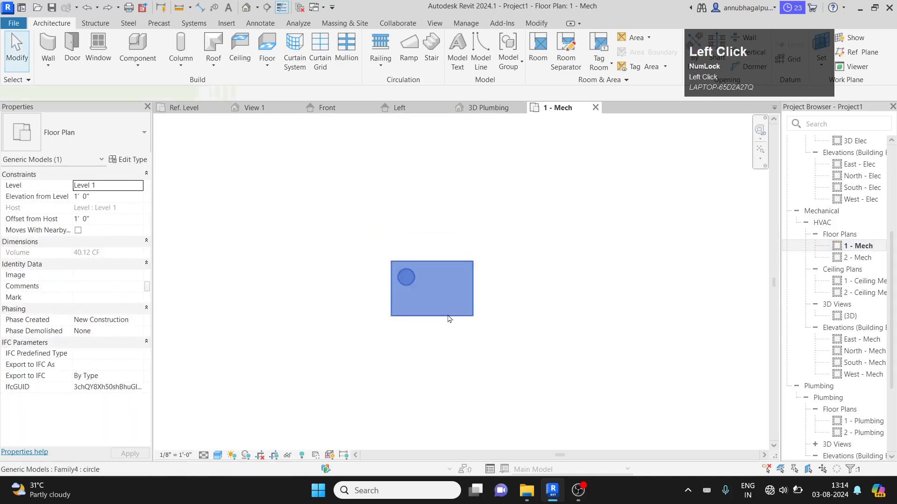
pyautogui.click(489, 213)
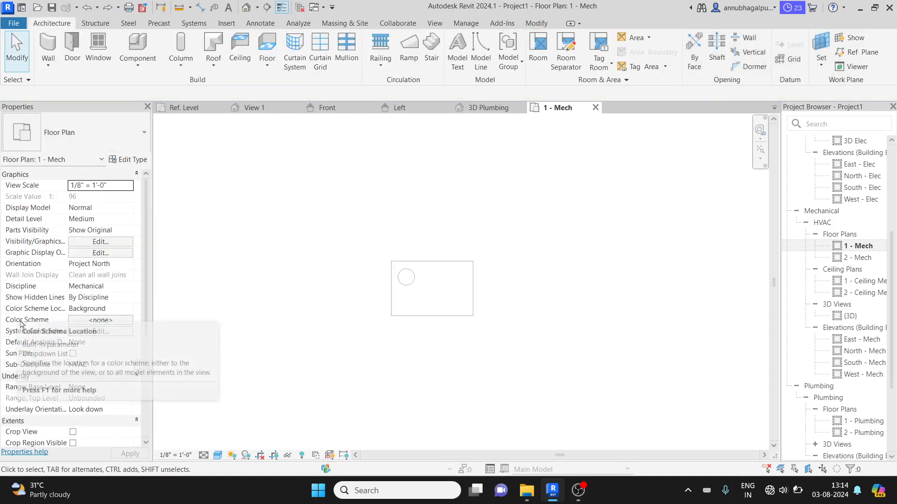
# Set the discipline of the 1 - Mech floor plan to Architectural
pyautogui.click(131, 290)
pyautogui.click(132, 290)
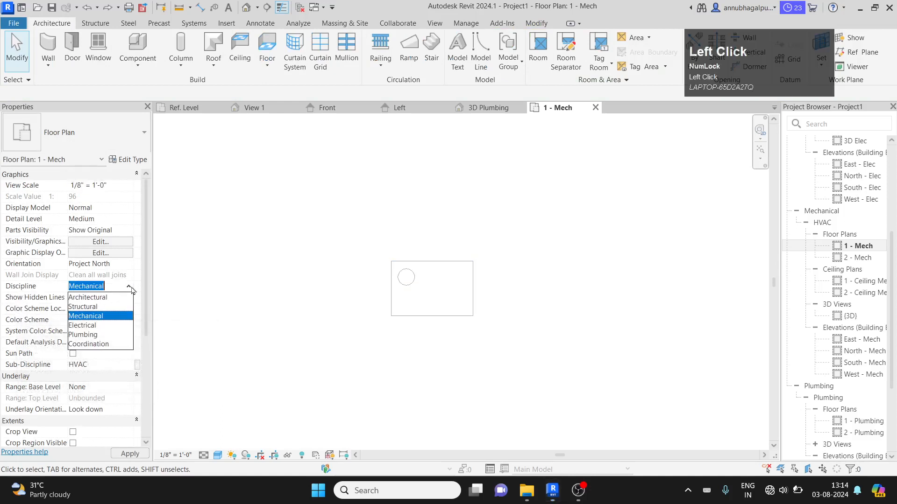
pyautogui.click(110, 299)
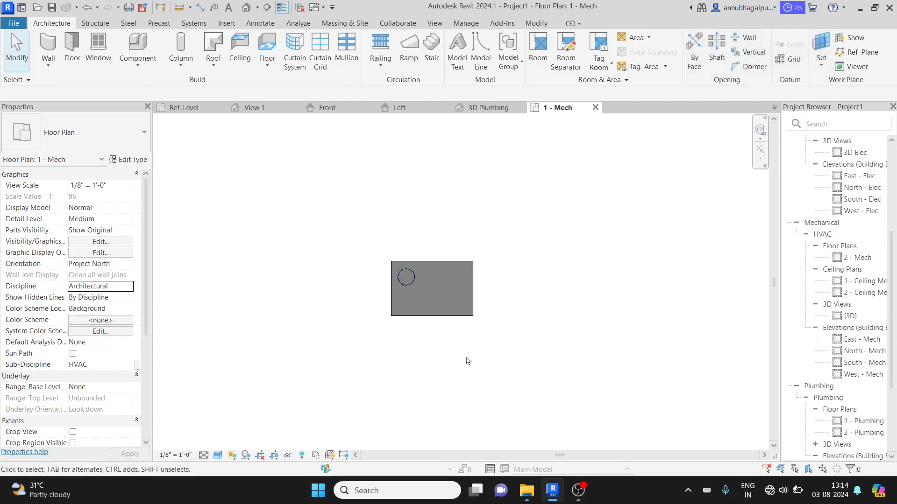
pyautogui.moveTo(488, 366)
pyautogui.mouseDown(button='middle')
pyautogui.moveTo(486, 327)
pyautogui.moveTo(484, 350)
pyautogui.mouseUp(button='middle')
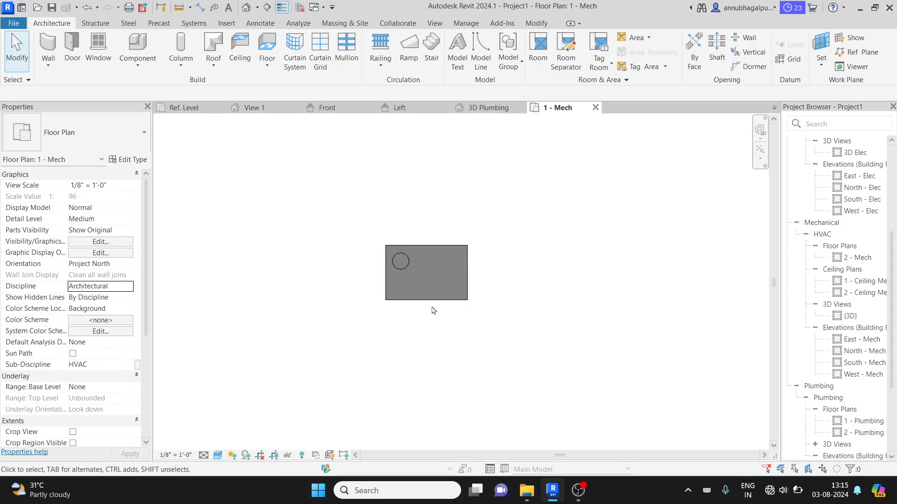
# Isolate the placed circle instance from the floor plan in the default 3D view with a selection box
pyautogui.click(424, 257)
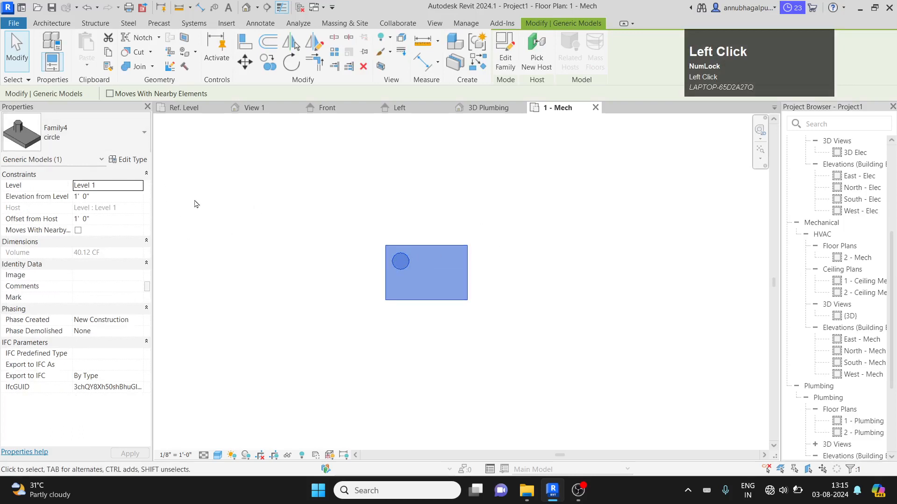
pyautogui.click(381, 66)
pyautogui.click(381, 233)
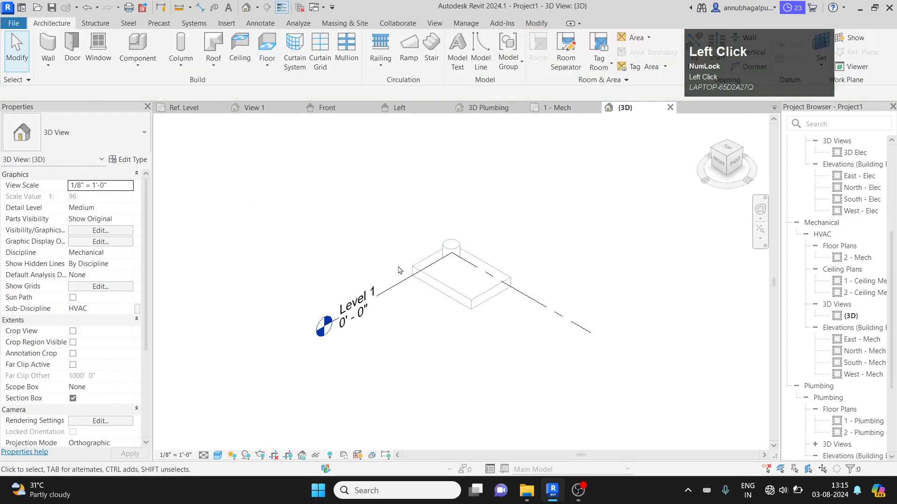
pyautogui.scroll(2, 459, 310)
pyautogui.moveTo(459, 235); pyautogui.dragTo(459, 300, button='middle')
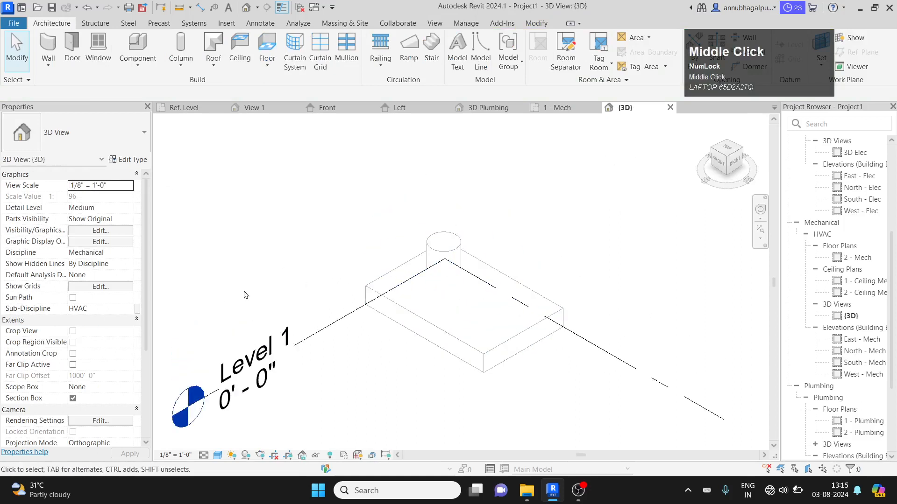
# Set the discipline of the {3D} view to Architectural
pyautogui.click(112, 253)
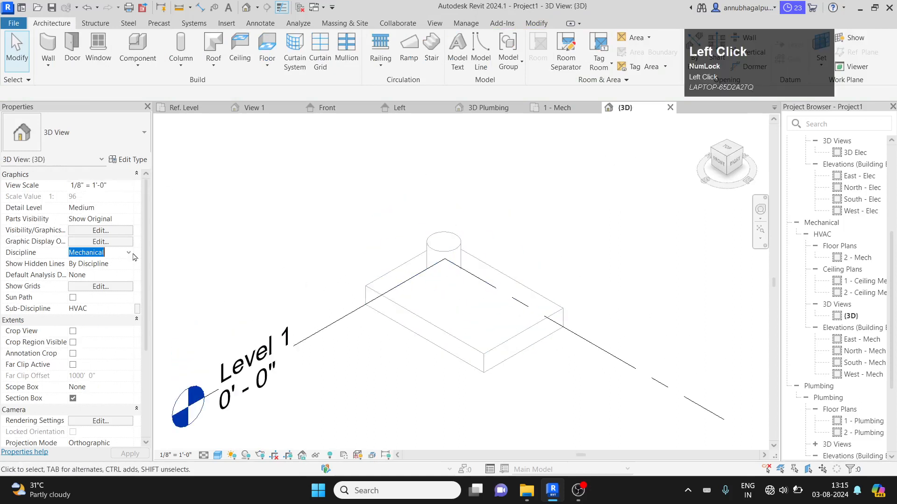
pyautogui.click(129, 253)
pyautogui.click(109, 264)
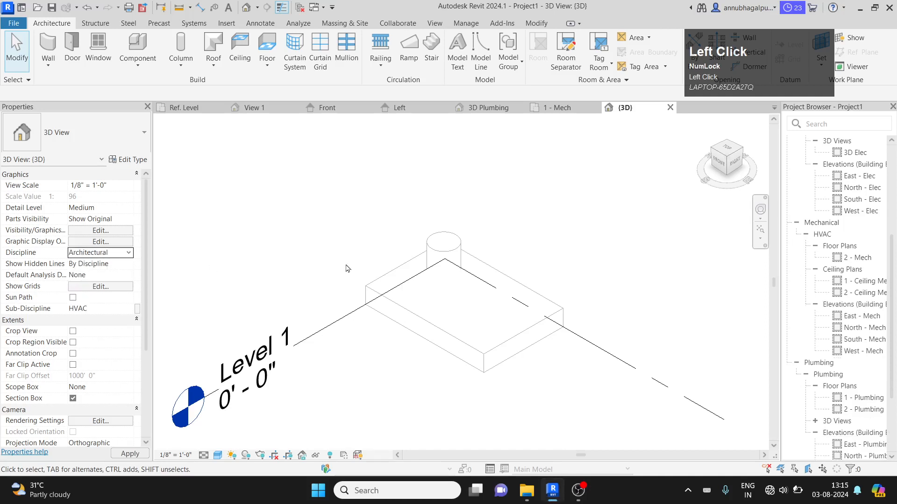
pyautogui.scroll(-2, 458, 293)
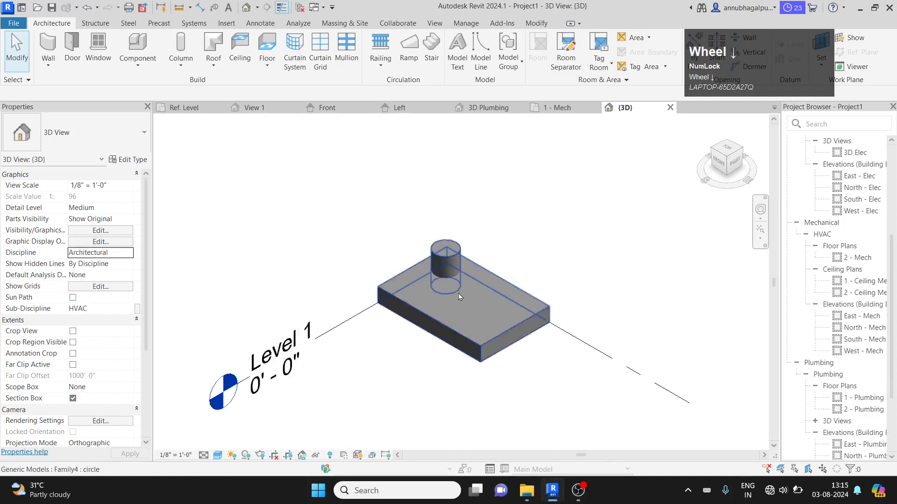
# Change the placed Family4 instance to the polygon type and clear the selection
pyautogui.scroll(3, 450, 330)
pyautogui.click(455, 317)
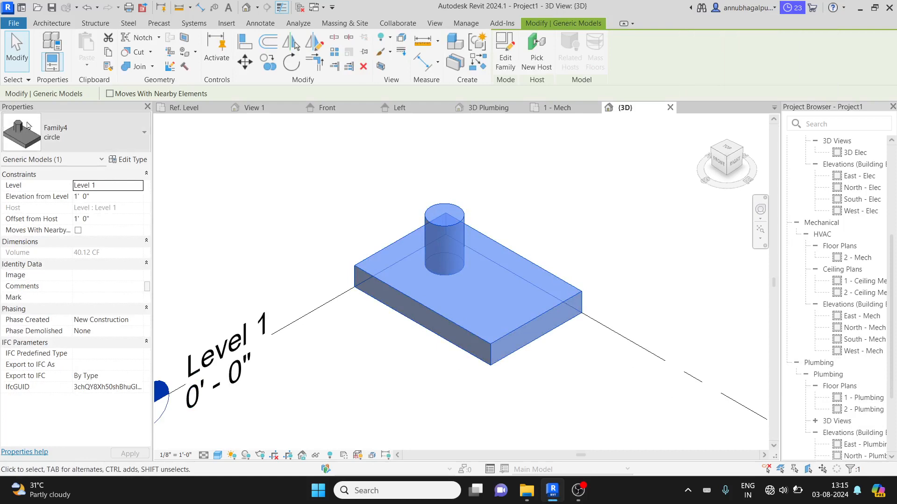
pyautogui.click(65, 139)
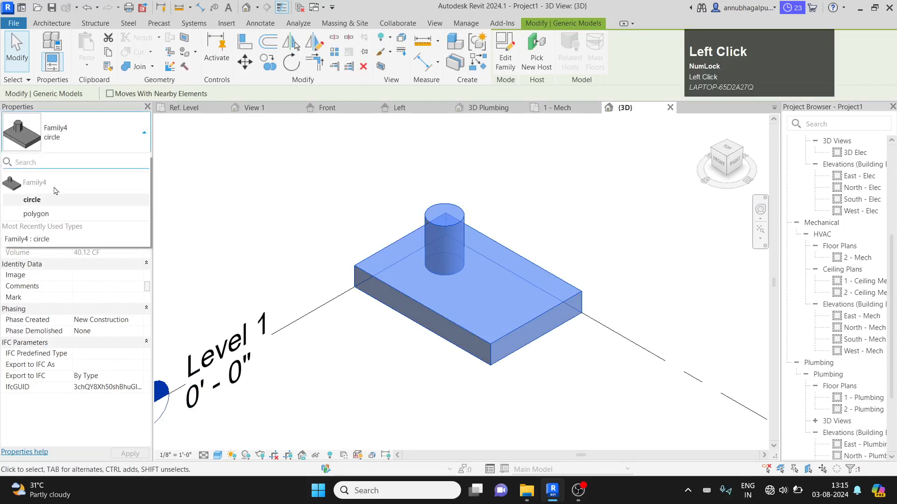
pyautogui.click(56, 210)
pyautogui.click(274, 248)
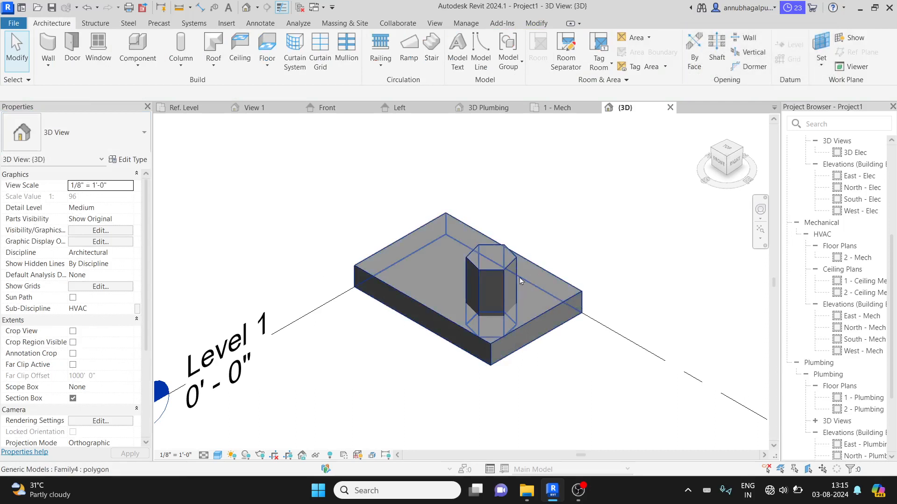
# Switch the placed Family4 instance back to the circle type, clear the selection and inspect it up close
pyautogui.scroll(-1, 306, 203)
pyautogui.click(397, 276)
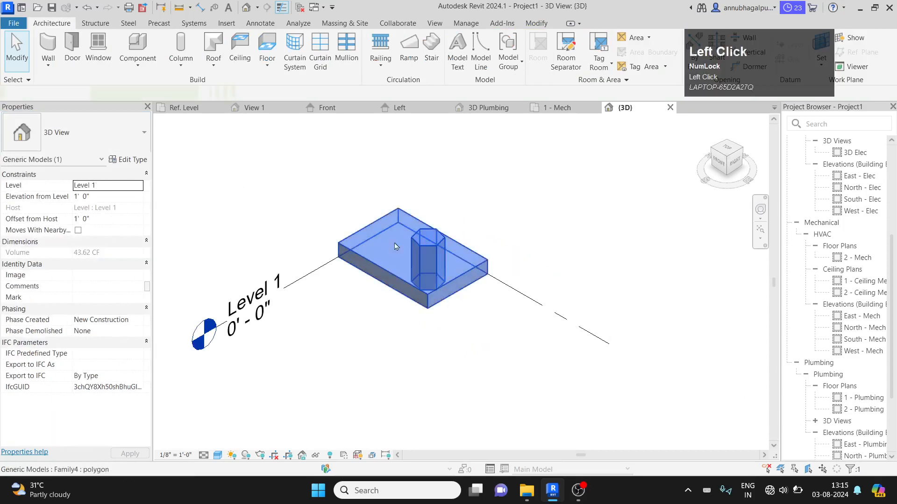
pyautogui.click(95, 138)
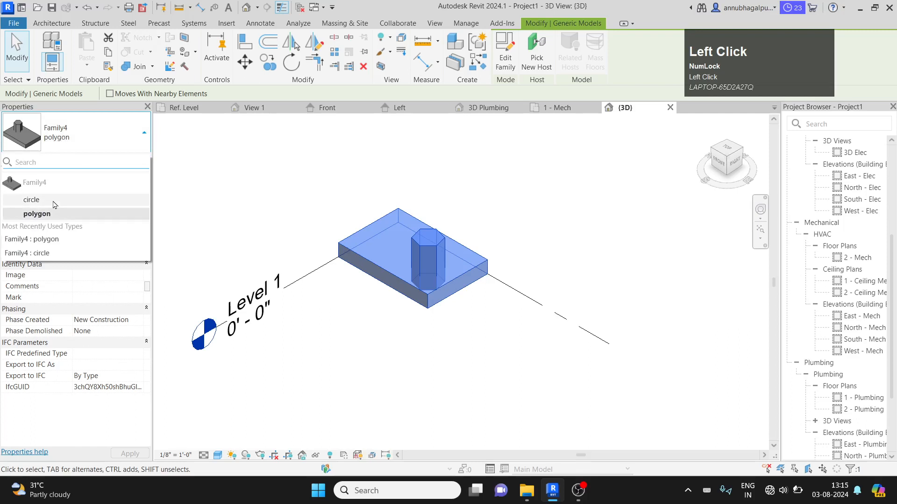
pyautogui.click(53, 201)
pyautogui.click(498, 202)
pyautogui.scroll(2, 376, 252)
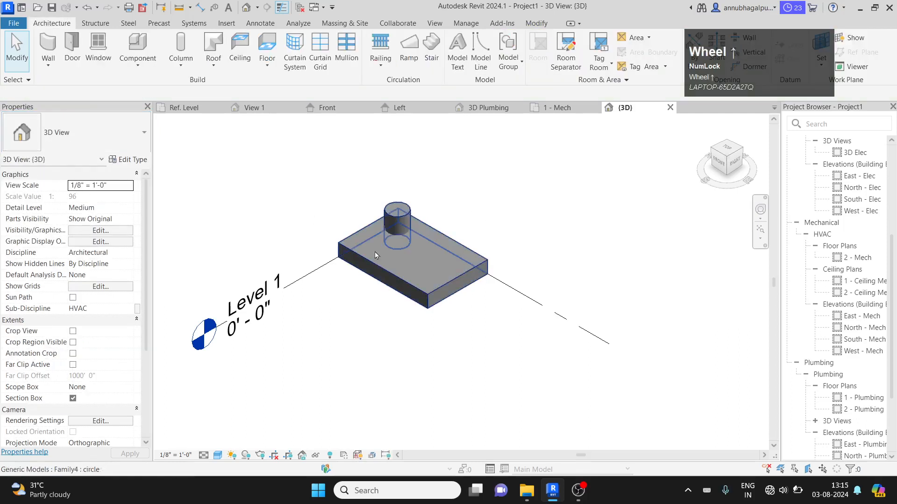
pyautogui.scroll(-2, 407, 299)
pyautogui.scroll(2, 406, 299)
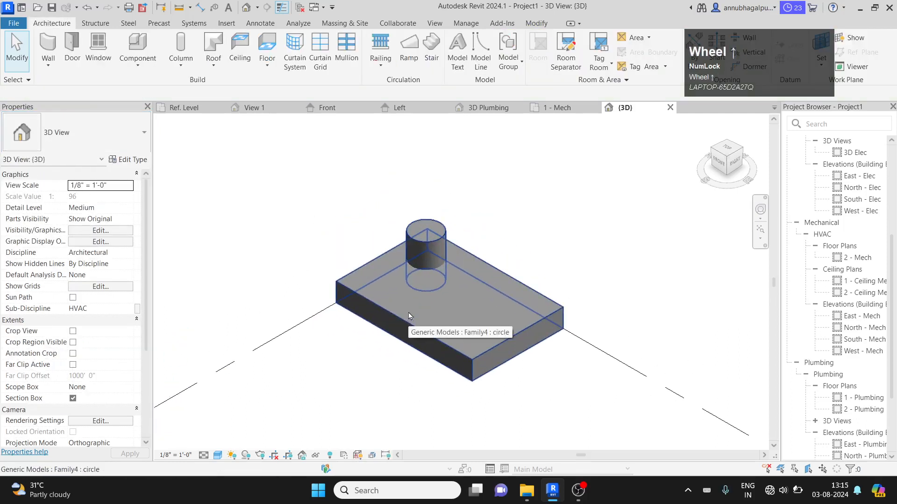